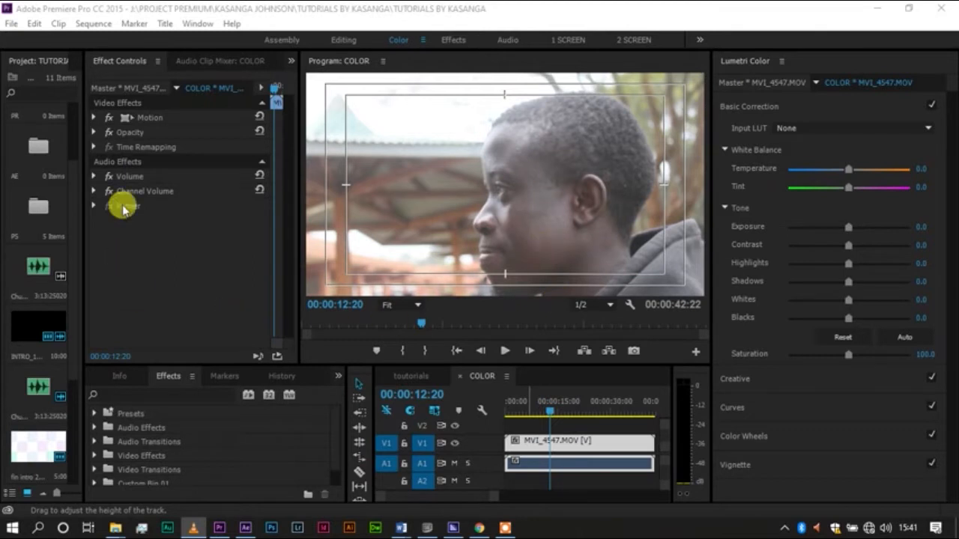
# Search the effects for "AUTO" and apply Auto Color to the MVI_4547.MOV clip on V1.
pyautogui.click(288, 63)
pyautogui.click(140, 395)
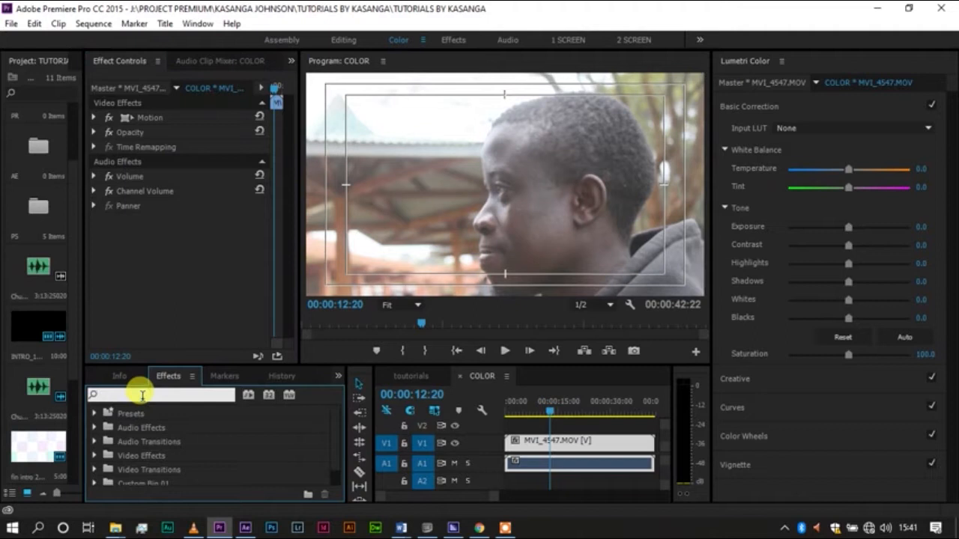
pyautogui.write('AUTO')
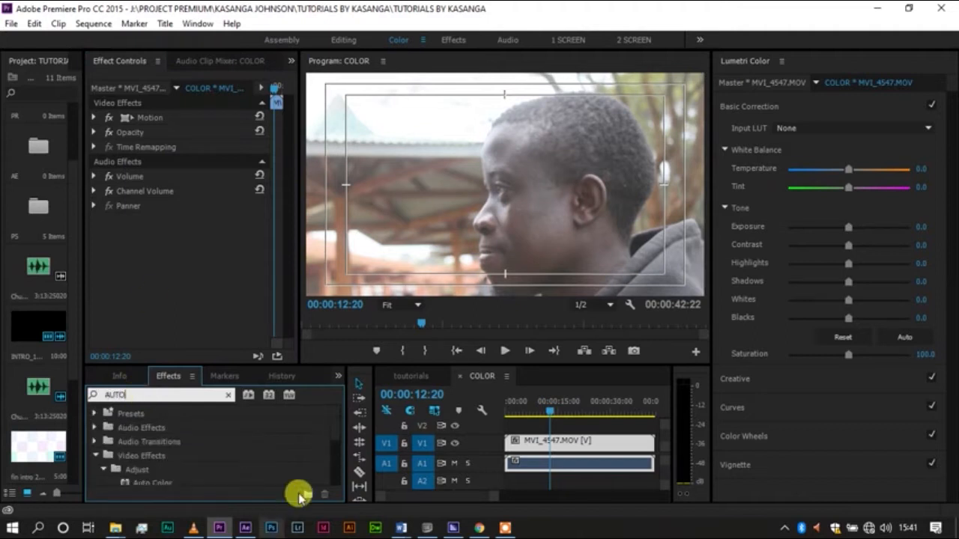
pyautogui.click(334, 422)
pyautogui.scroll(-2, 335, 424)
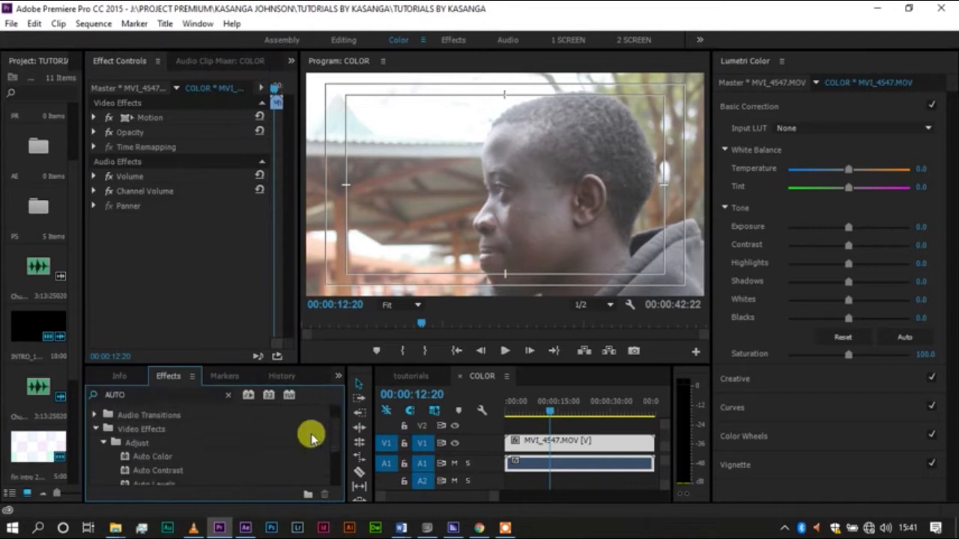
pyautogui.click(150, 456)
pyautogui.moveTo(150, 459); pyautogui.dragTo(589, 443)
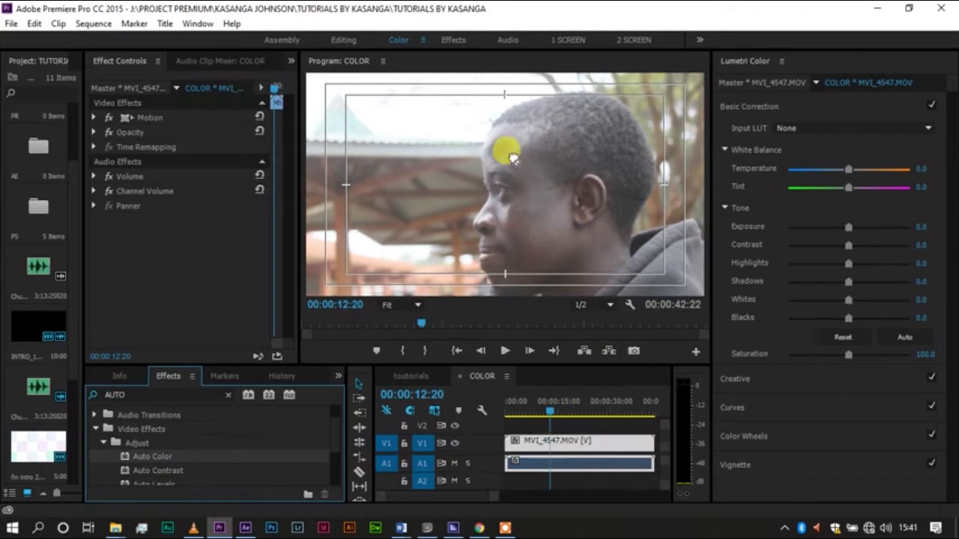
pyautogui.moveTo(533, 236); pyautogui.dragTo(588, 447)
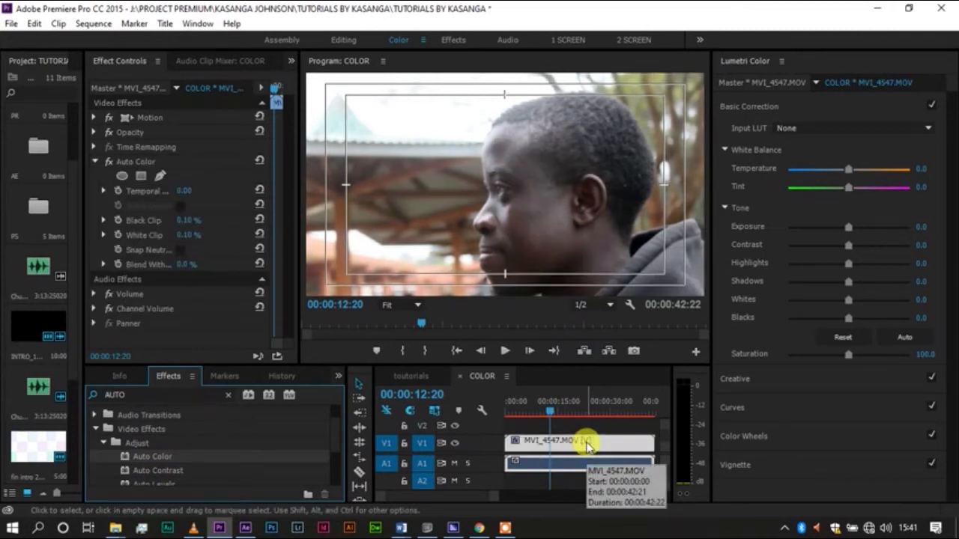
# Try Auto Color with both Black Clip and White Clip set to 10%.
pyautogui.click(190, 237)
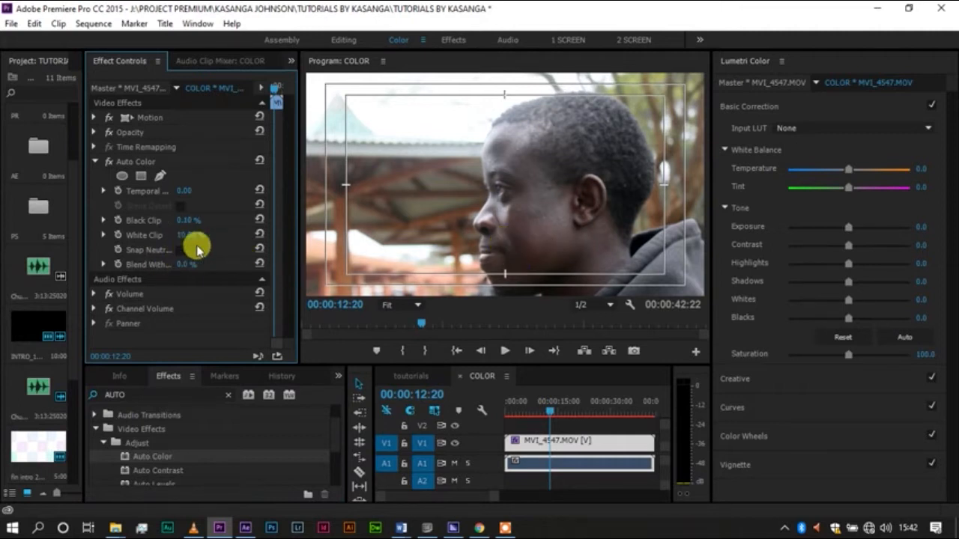
pyautogui.moveTo(187, 221); pyautogui.dragTo(259, 220)
pyautogui.moveTo(186, 235); pyautogui.dragTo(110, 235)
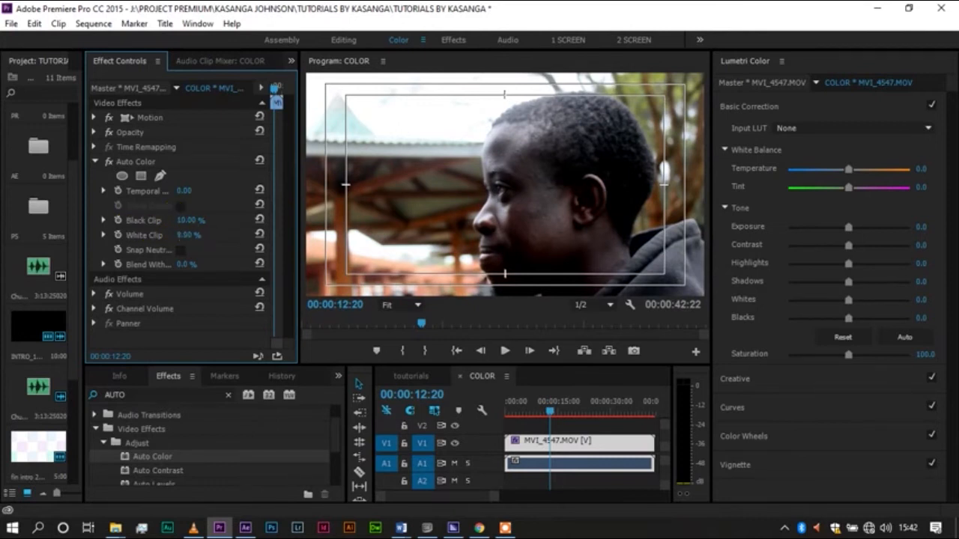
pyautogui.moveTo(187, 236); pyautogui.dragTo(132, 248)
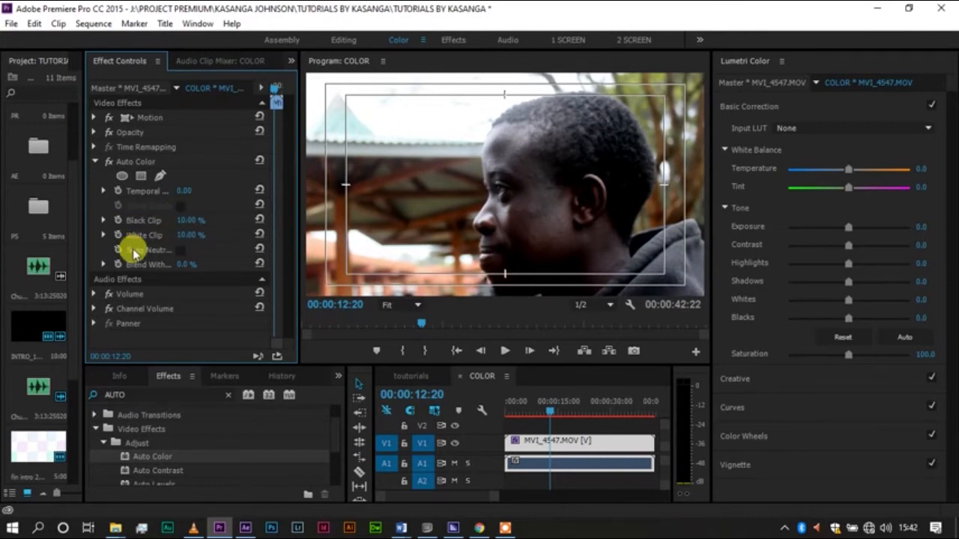
# Reset Auto Color's Black Clip to its default and set its White Clip to 10%.
pyautogui.click(259, 220)
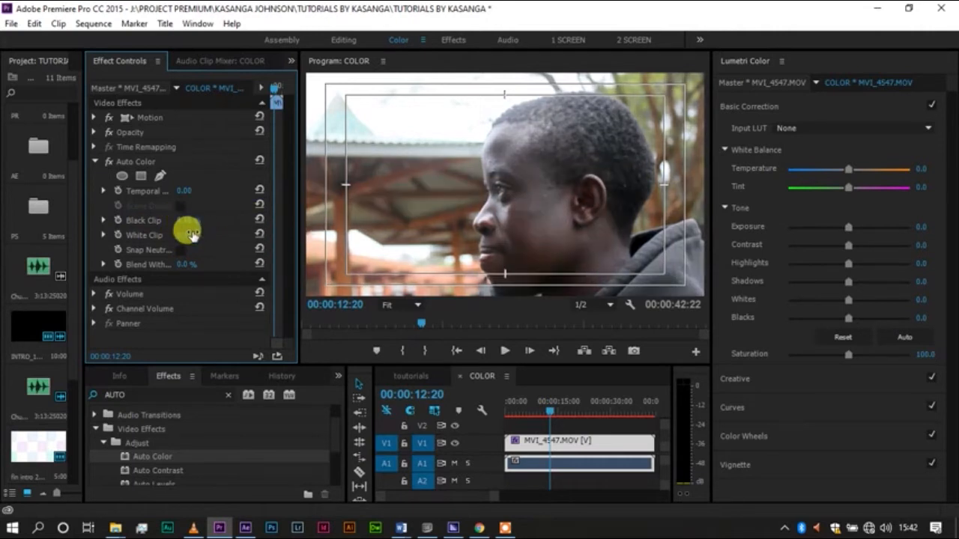
pyautogui.click(189, 234)
pyautogui.write('10')
pyautogui.press('Return')
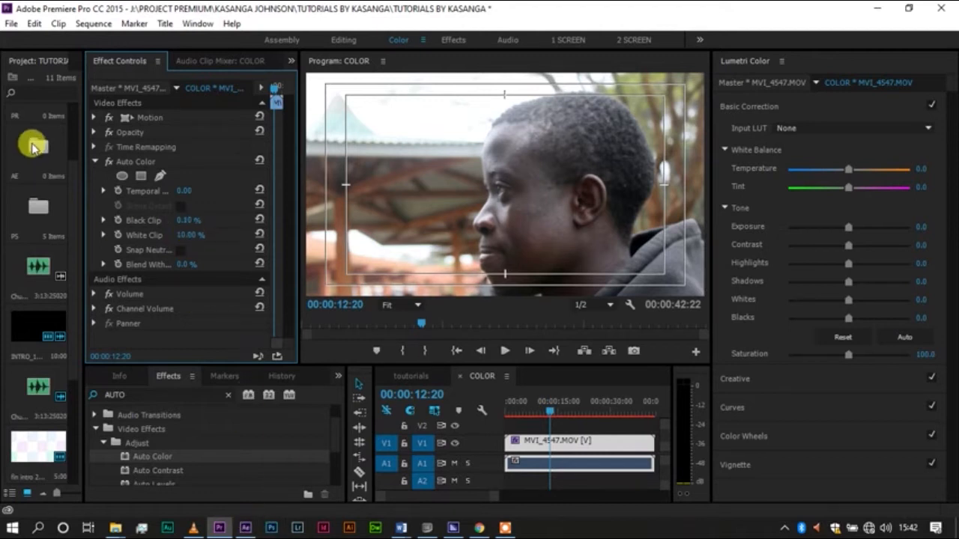
# Collapse and disable Auto Color, and apply the Auto Contrast effect to the MVI_4547.MOV clip.
pyautogui.click(96, 163)
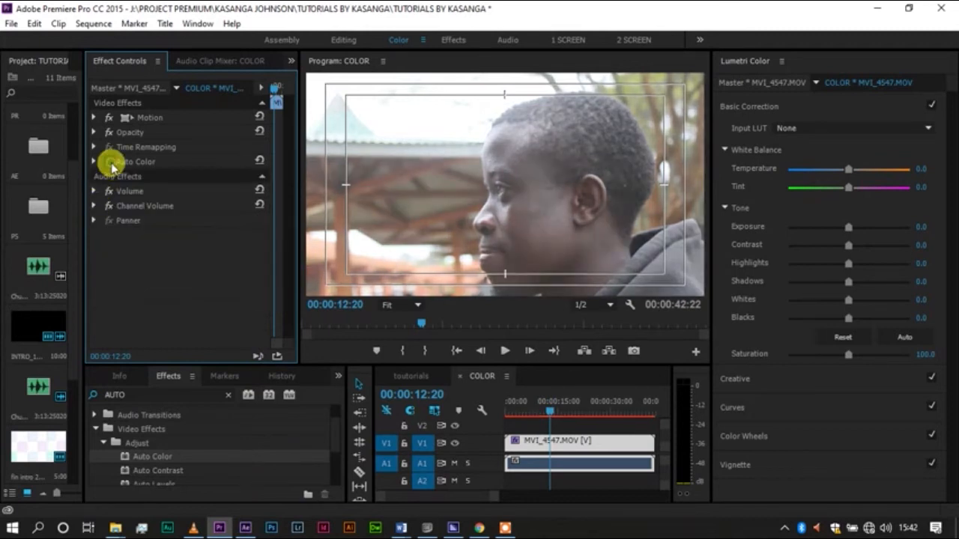
pyautogui.click(109, 162)
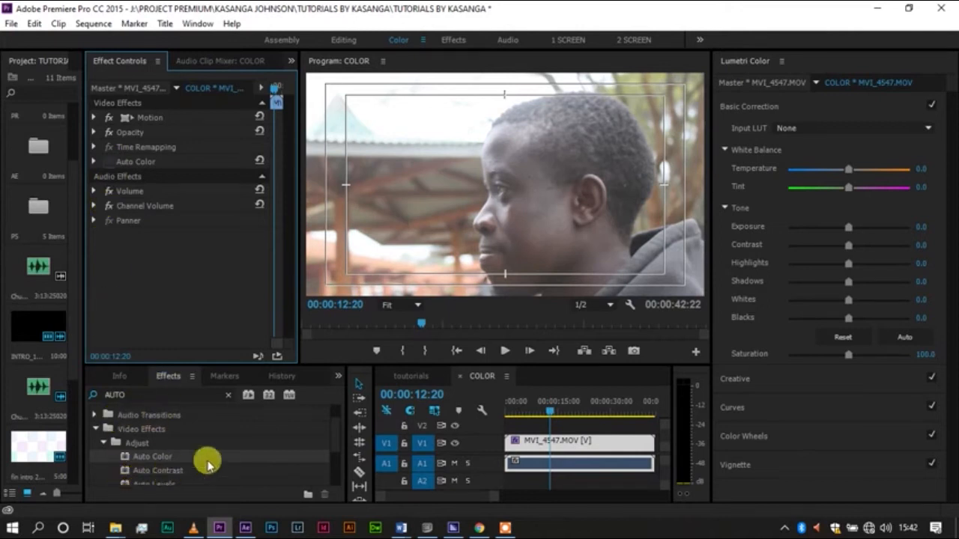
pyautogui.scroll(-2, 329, 445)
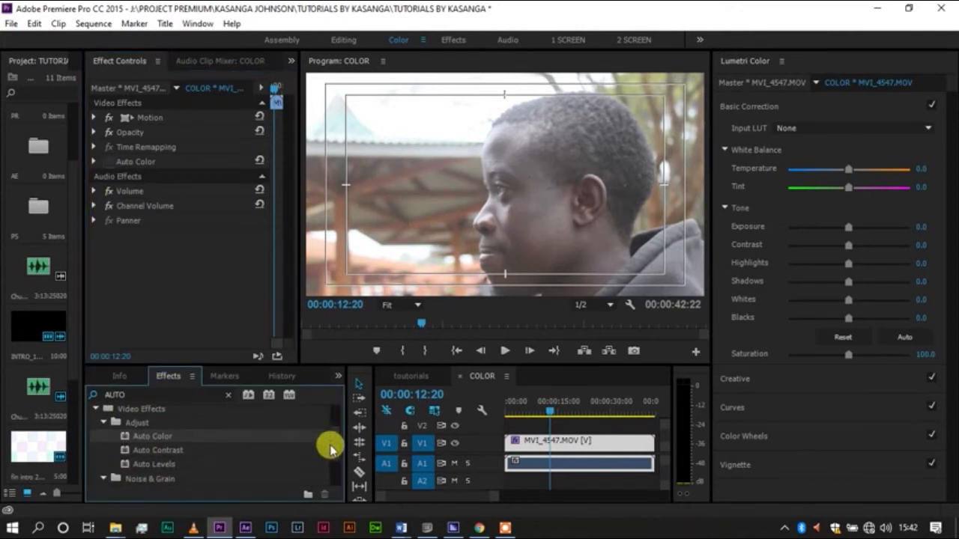
pyautogui.click(166, 450)
pyautogui.moveTo(147, 457); pyautogui.dragTo(563, 454)
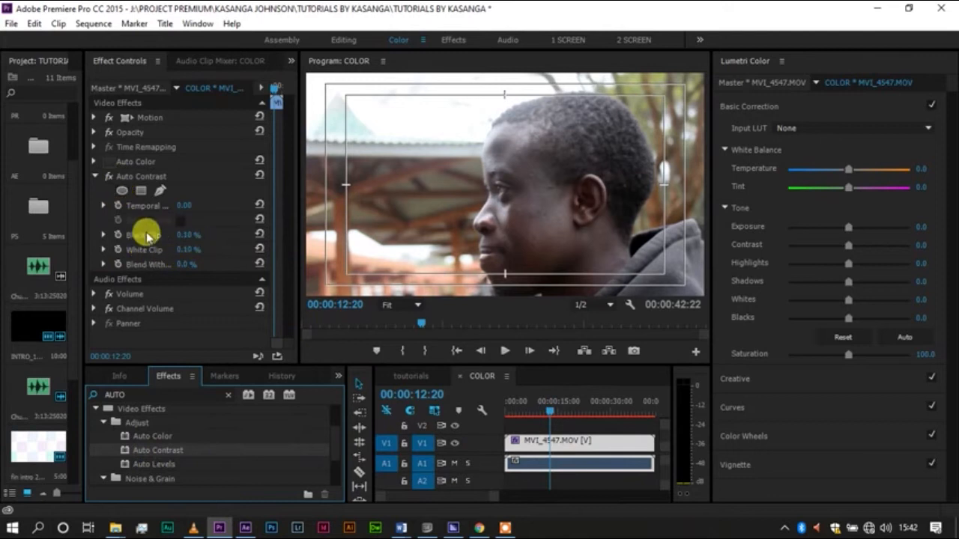
# Toggle Auto Contrast on and off to compare the image, leaving the effect disabled.
pyautogui.click(107, 179)
pyautogui.click(107, 178)
pyautogui.click(107, 178)
pyautogui.click(107, 178)
pyautogui.click(107, 178)
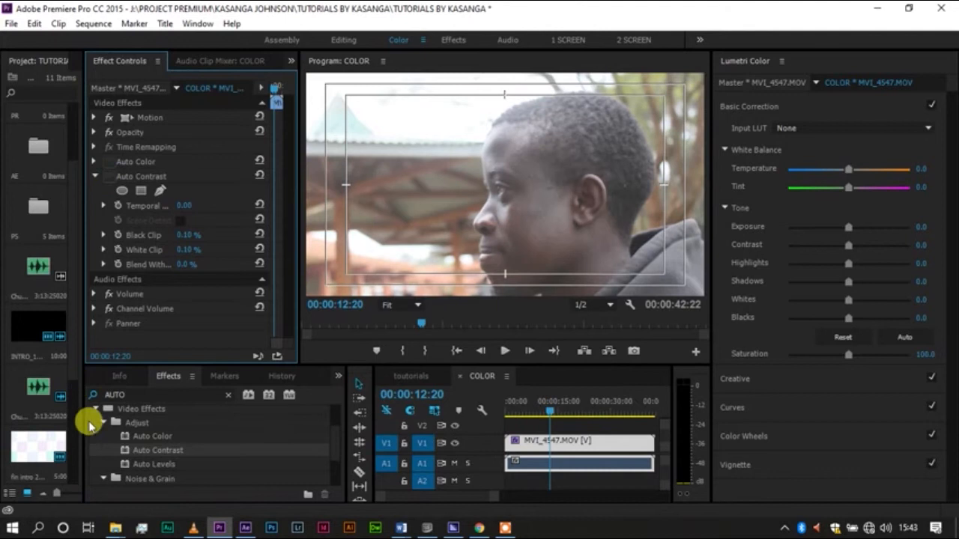
# Apply the Auto Levels effect to the MVI_4547.MOV clip and collapse the Auto Contrast and Auto Levels settings.
pyautogui.click(139, 464)
pyautogui.moveTo(135, 466); pyautogui.dragTo(551, 446)
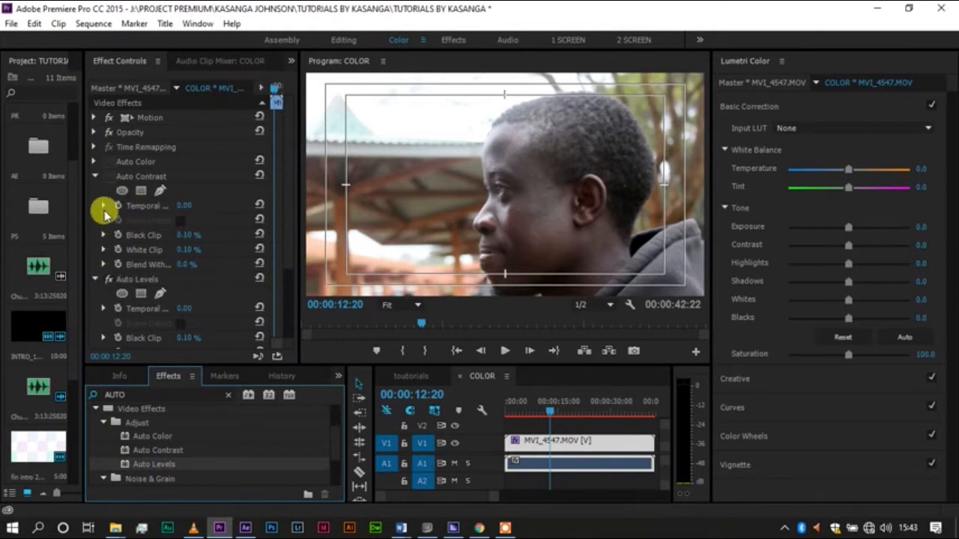
pyautogui.scroll(-2, 128, 328)
pyautogui.scroll(2, 129, 328)
pyautogui.scroll(-5, 128, 328)
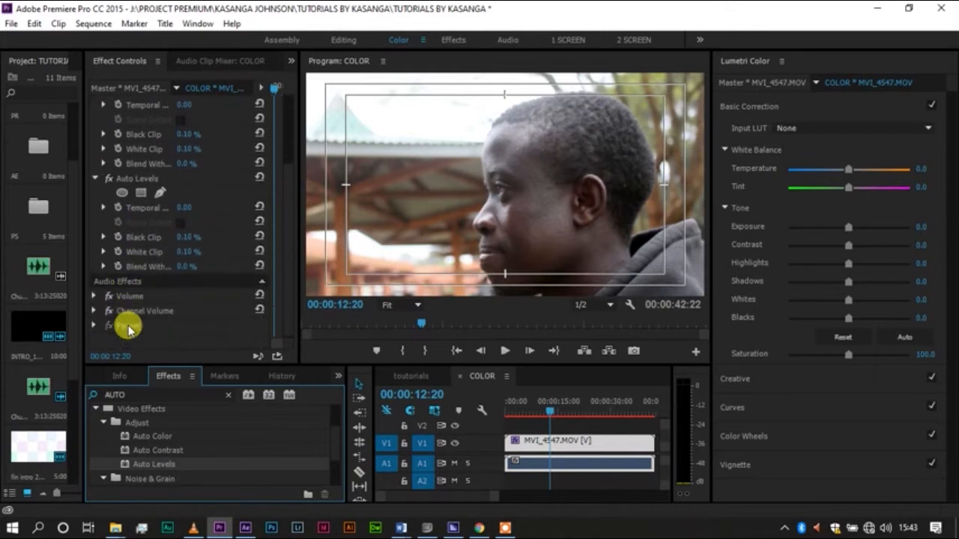
pyautogui.scroll(1, 128, 328)
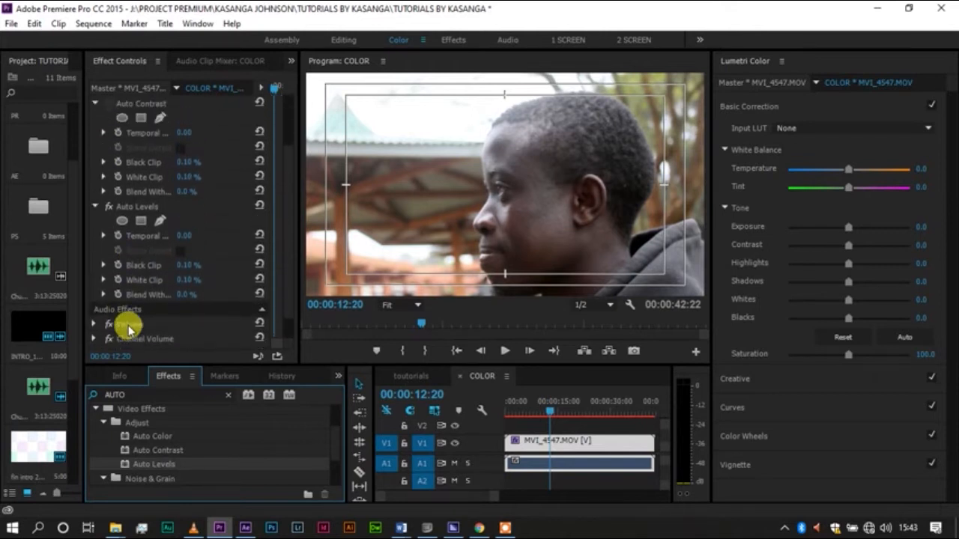
pyautogui.click(94, 202)
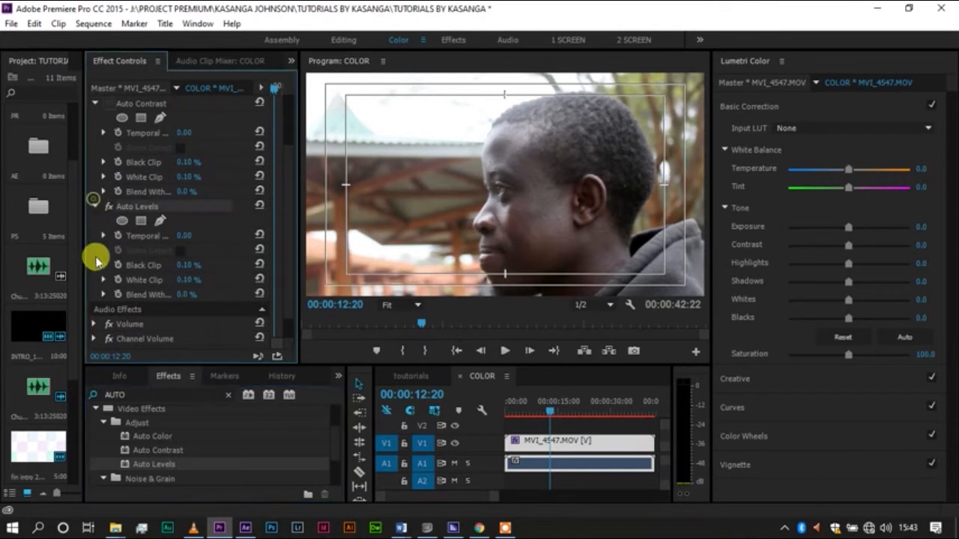
pyautogui.click(94, 103)
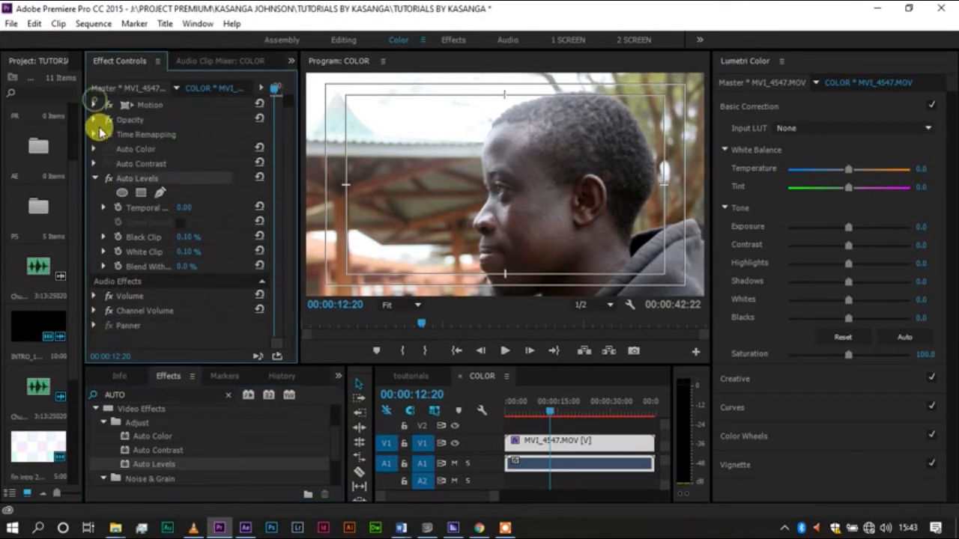
pyautogui.click(95, 178)
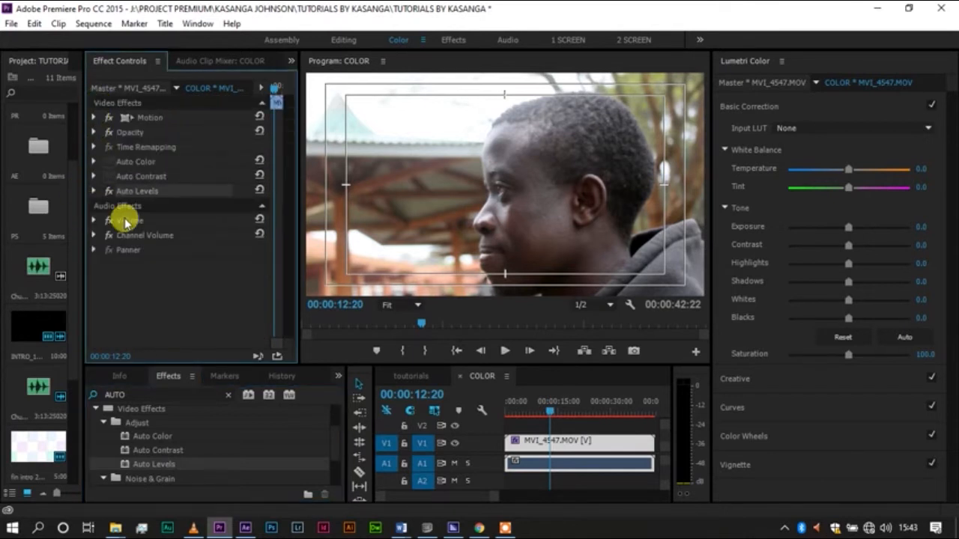
# Toggle Auto Color, Auto Contrast and Auto Levels to compare the image, leaving all three disabled.
pyautogui.click(109, 192)
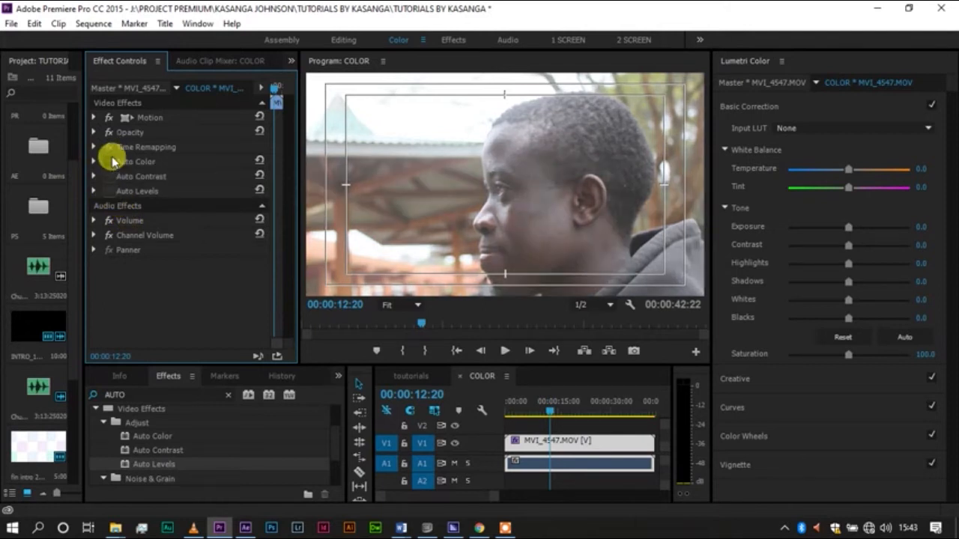
pyautogui.click(108, 162)
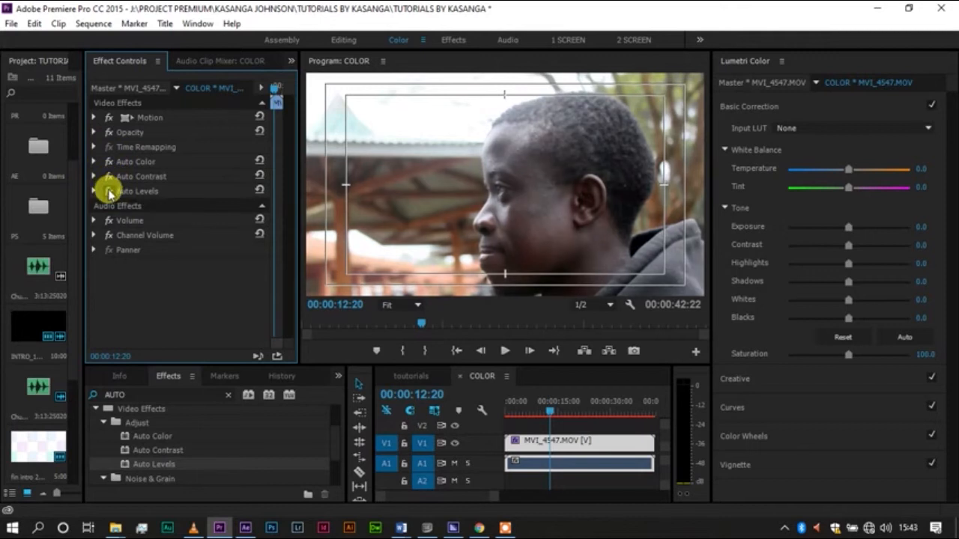
pyautogui.click(109, 178)
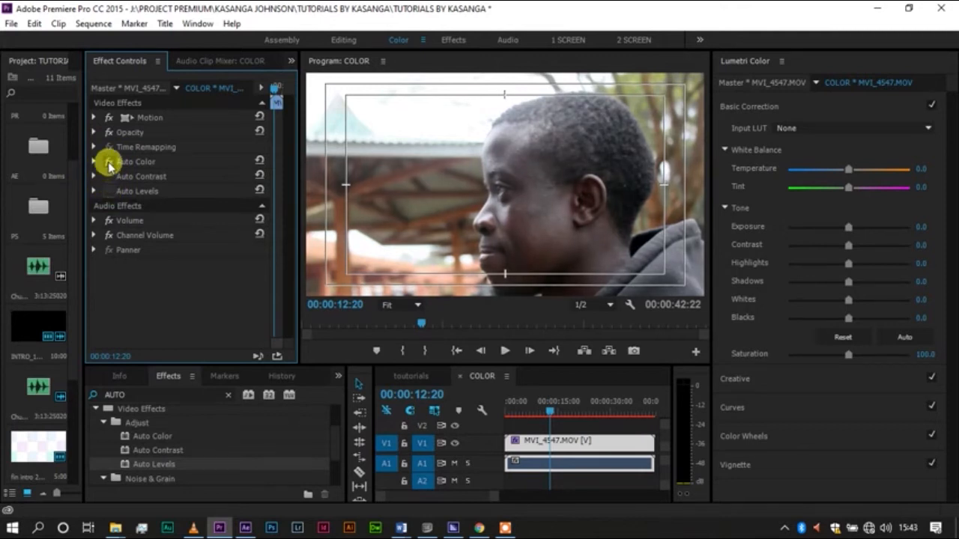
pyautogui.click(108, 163)
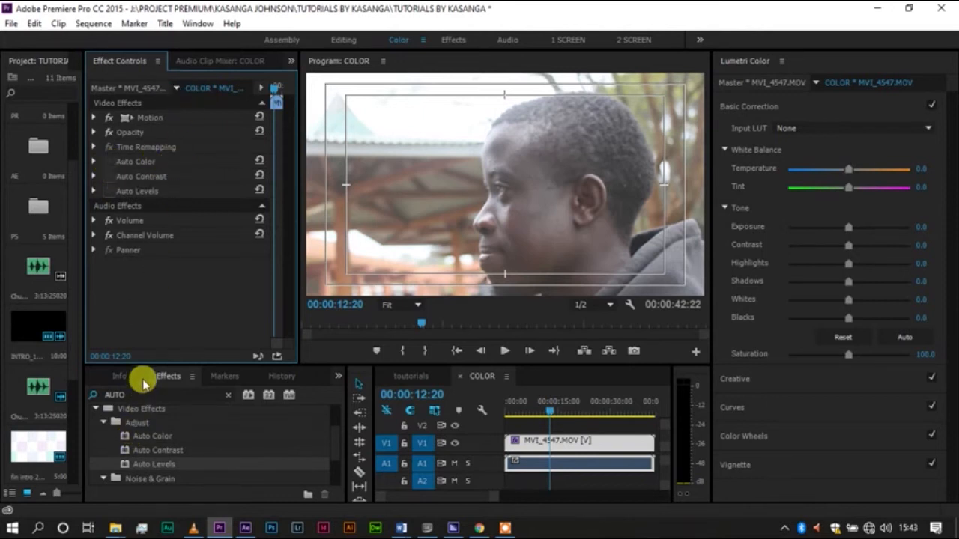
# Search the effects for "BRIGH" and apply Brightness & Contrast to the MVI_4547.MOV clip.
pyautogui.click(103, 394)
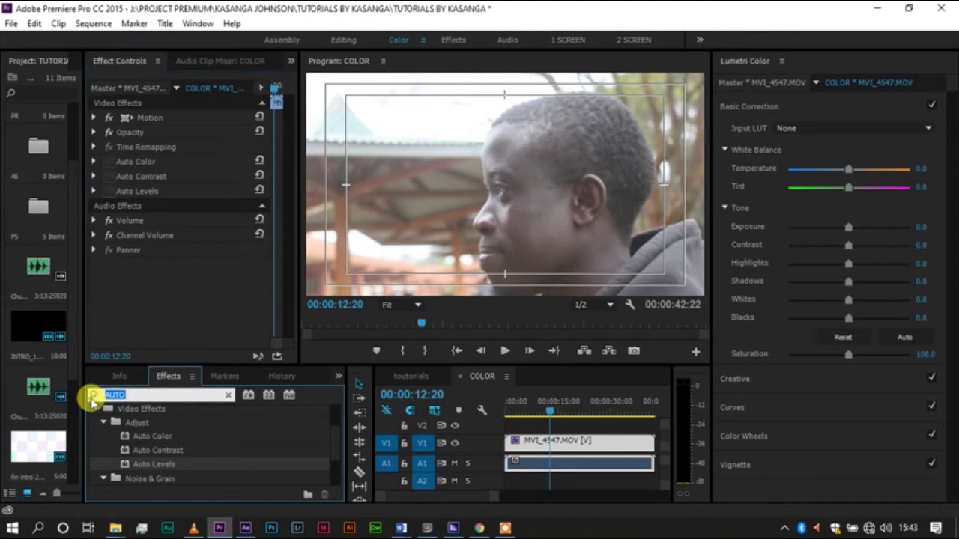
pyautogui.write('BRIGH')
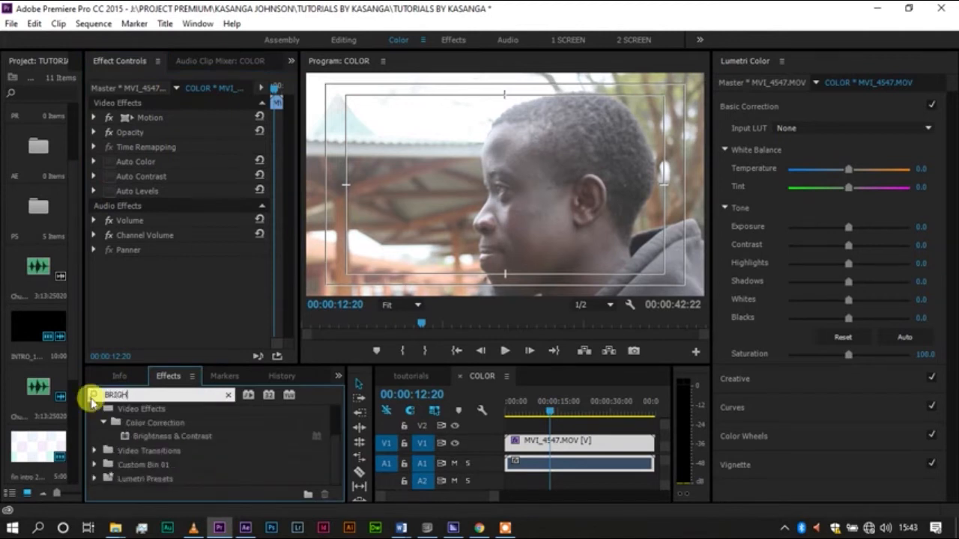
pyautogui.click(137, 441)
pyautogui.moveTo(136, 442); pyautogui.dragTo(586, 446)
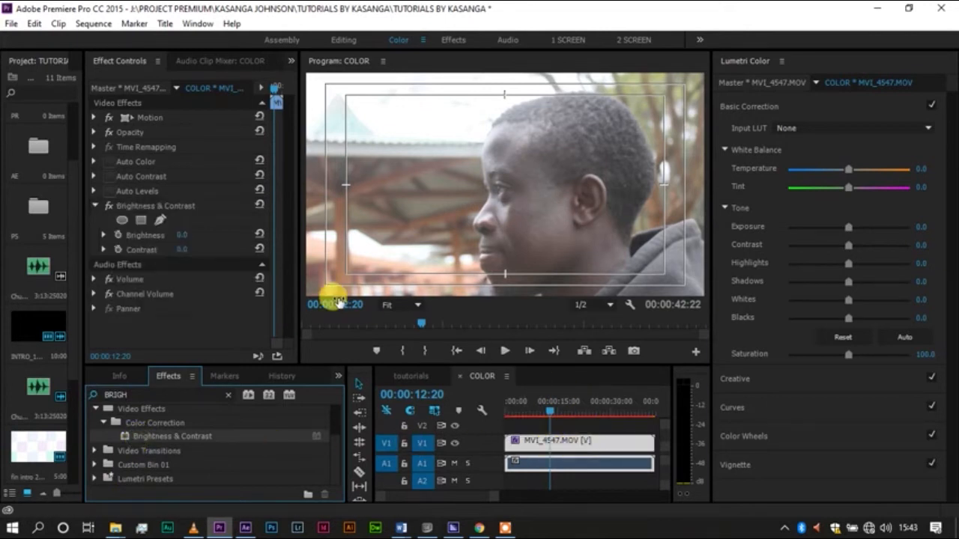
# Try different Brightness and Contrast values in the Brightness & Contrast effect, and reset both to their defaults.
pyautogui.click(186, 233)
pyautogui.moveTo(186, 233)
pyautogui.mouseDown()
pyautogui.moveTo(161, 233)
pyautogui.moveTo(251, 233)
pyautogui.moveTo(215, 235)
pyautogui.moveTo(196, 250)
pyautogui.moveTo(241, 250)
pyautogui.moveTo(107, 249)
pyautogui.moveTo(255, 249)
pyautogui.moveTo(177, 249)
pyautogui.mouseUp()
pyautogui.click(260, 235)
pyautogui.click(259, 249)
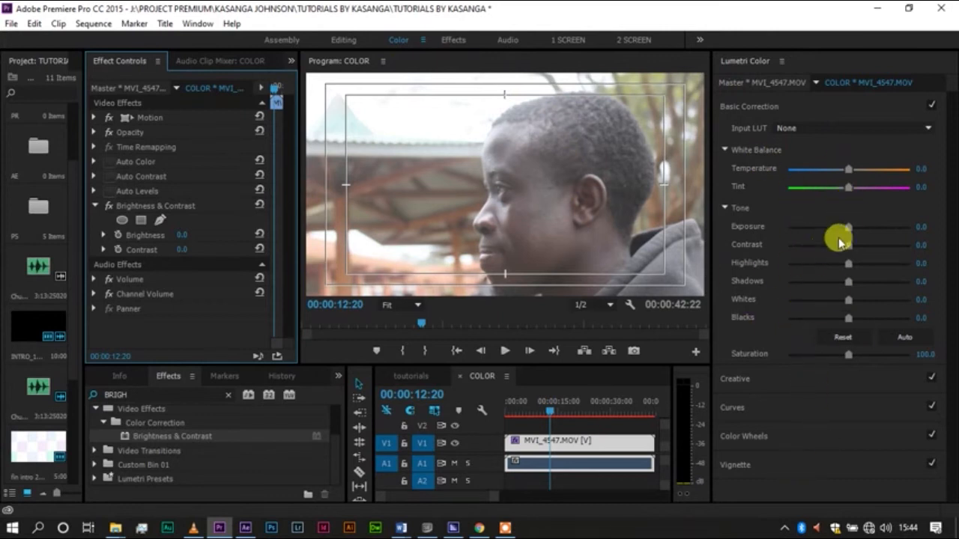
# Collapse White Balance and Tone in Lumetri Color, and look through the Basic Correction and Creative sections.
pyautogui.click(725, 152)
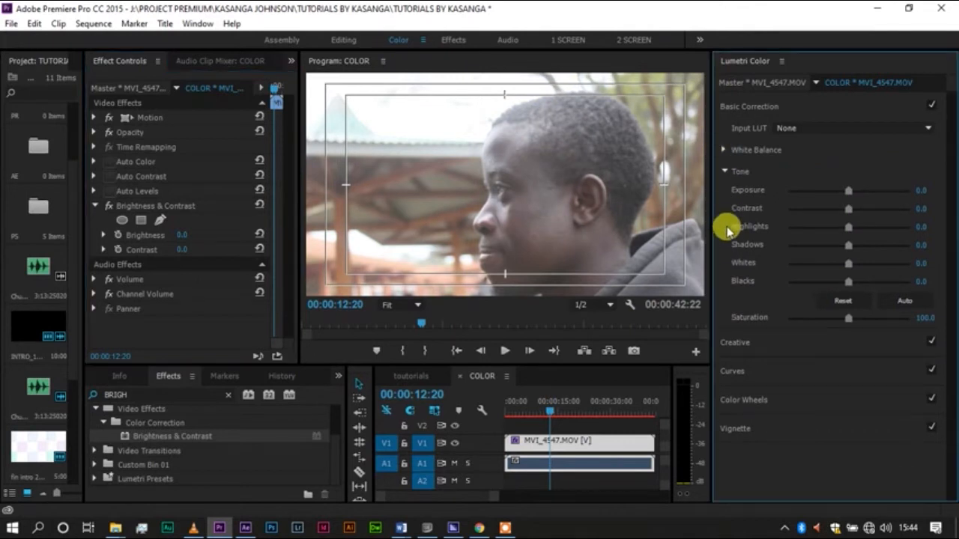
pyautogui.click(722, 171)
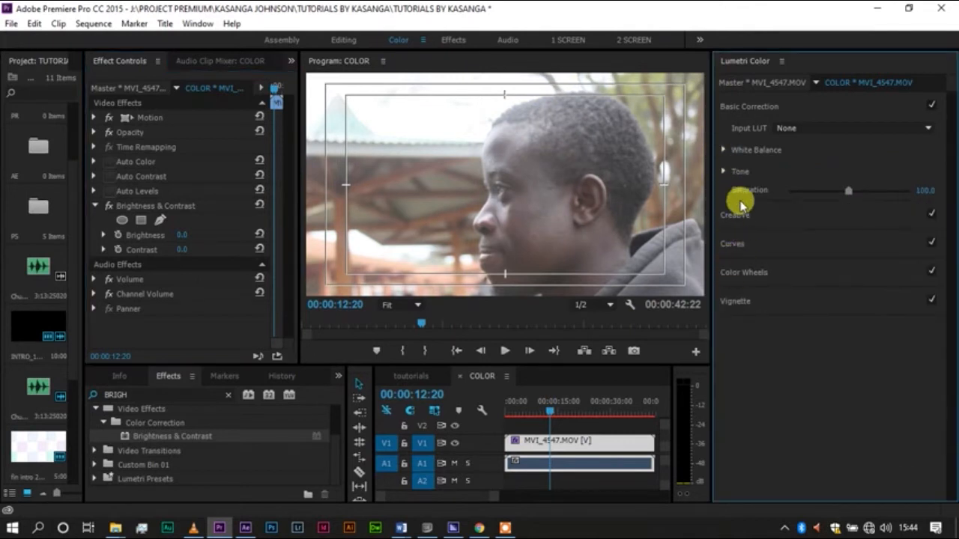
pyautogui.click(747, 111)
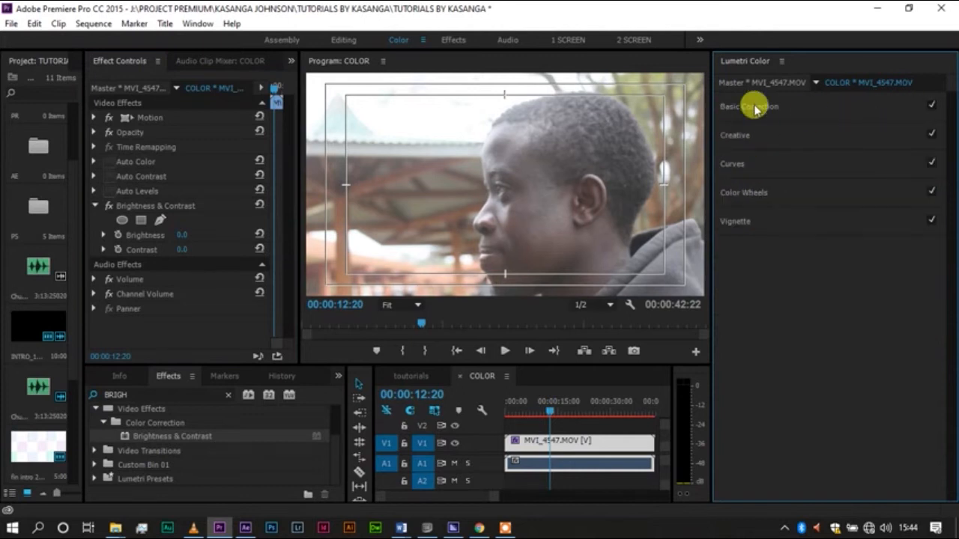
pyautogui.click(752, 105)
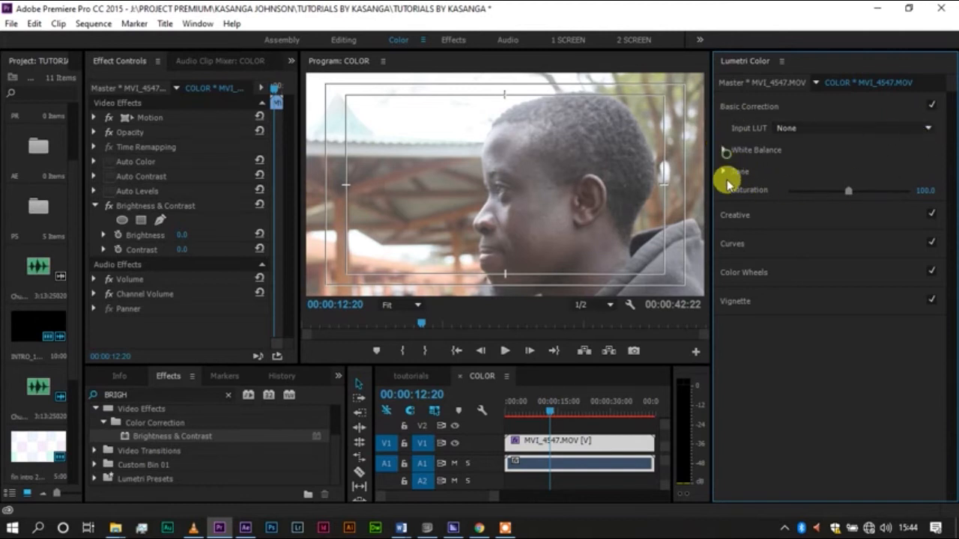
pyautogui.click(733, 217)
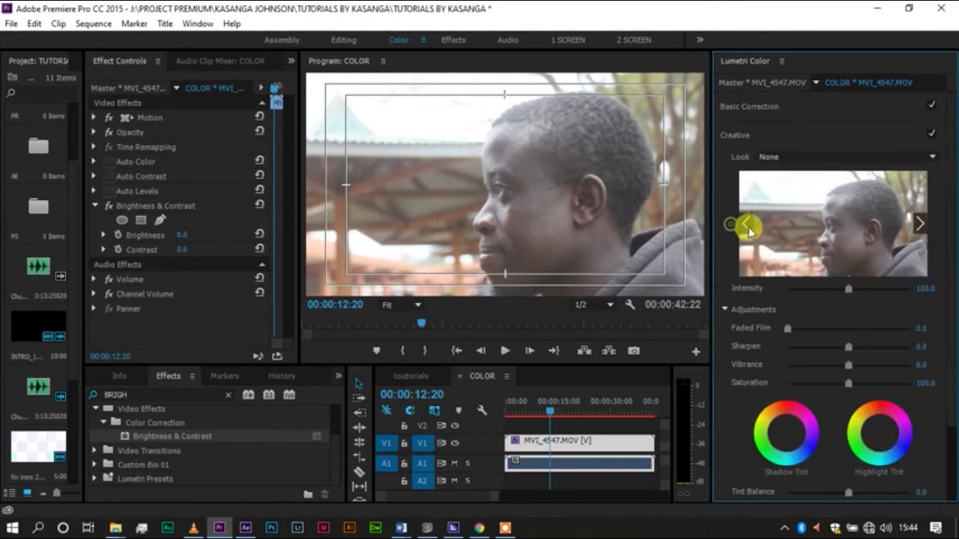
pyautogui.click(761, 106)
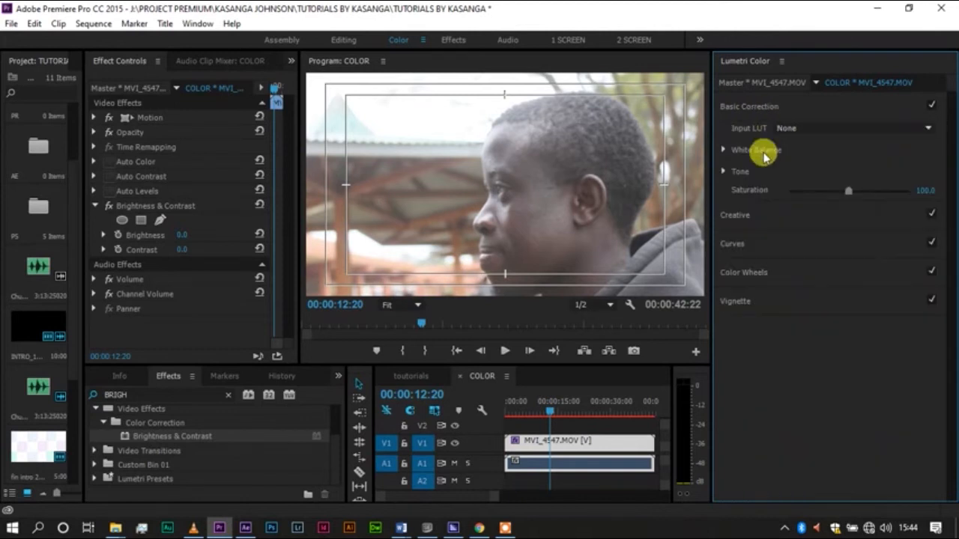
# Expand White Balance and Tone in Basic Correction, try a warmer Temperature of about 28, and reset it to 0.
pyautogui.click(723, 151)
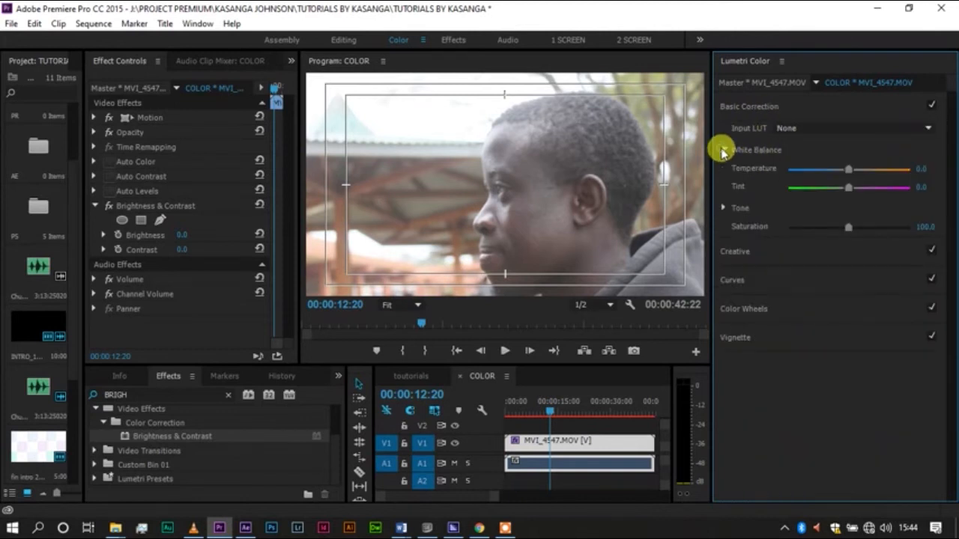
pyautogui.click(724, 208)
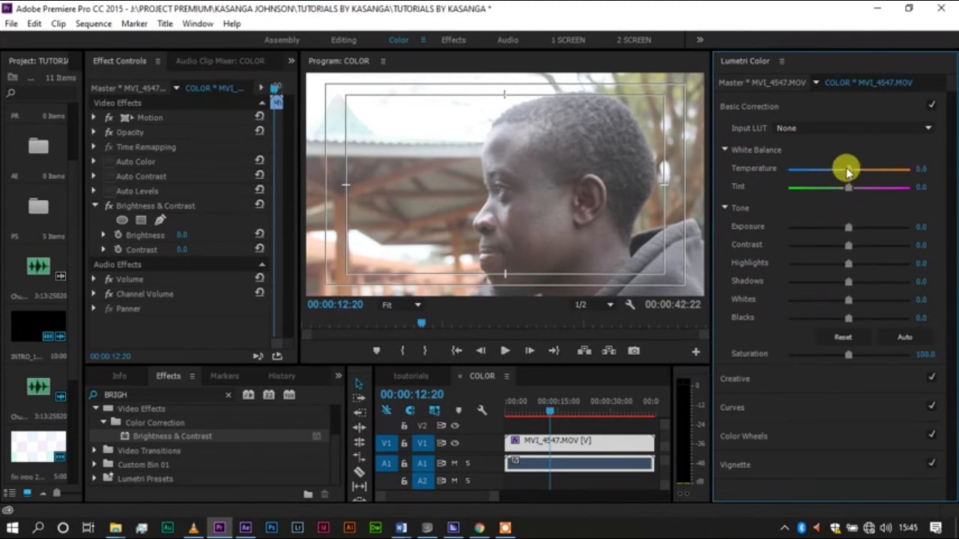
pyautogui.moveTo(847, 171); pyautogui.dragTo(867, 176)
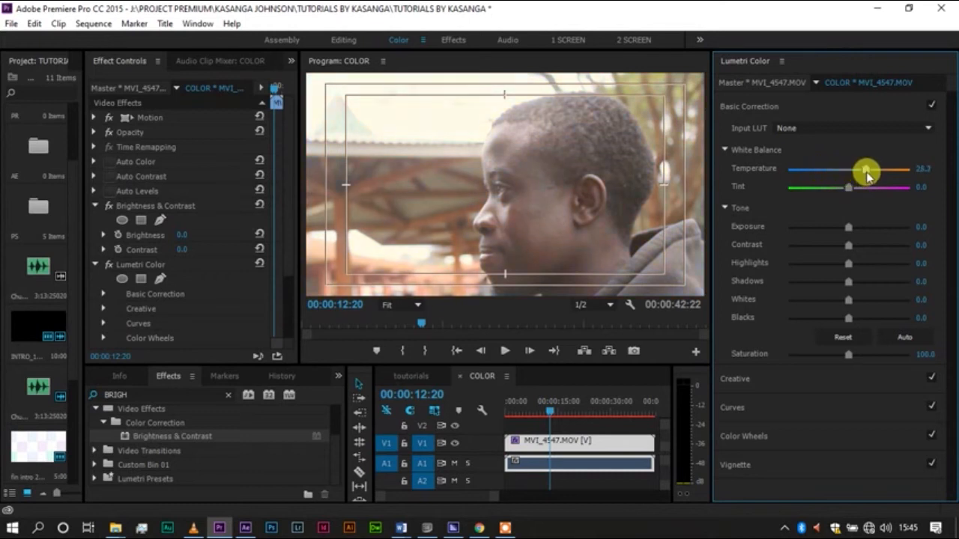
pyautogui.click(926, 167)
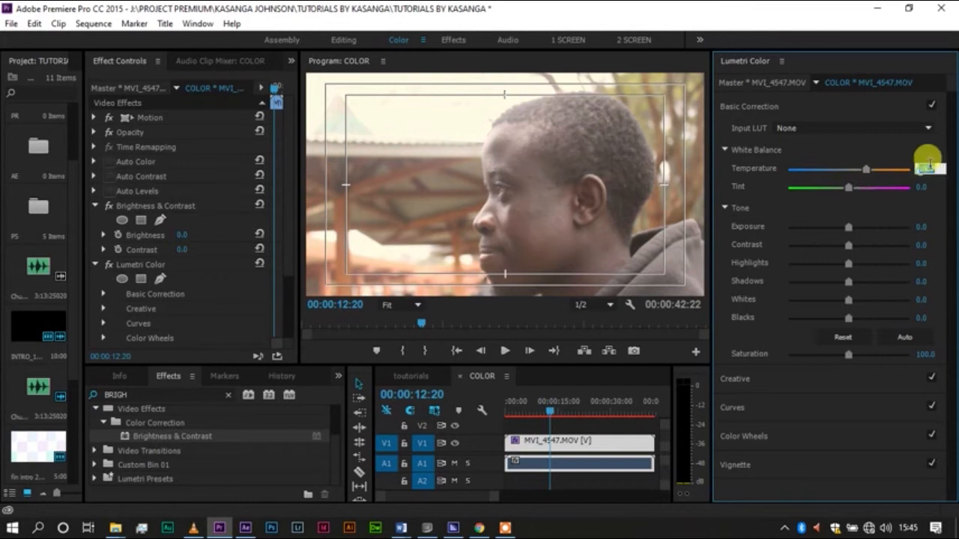
pyautogui.press('Return')
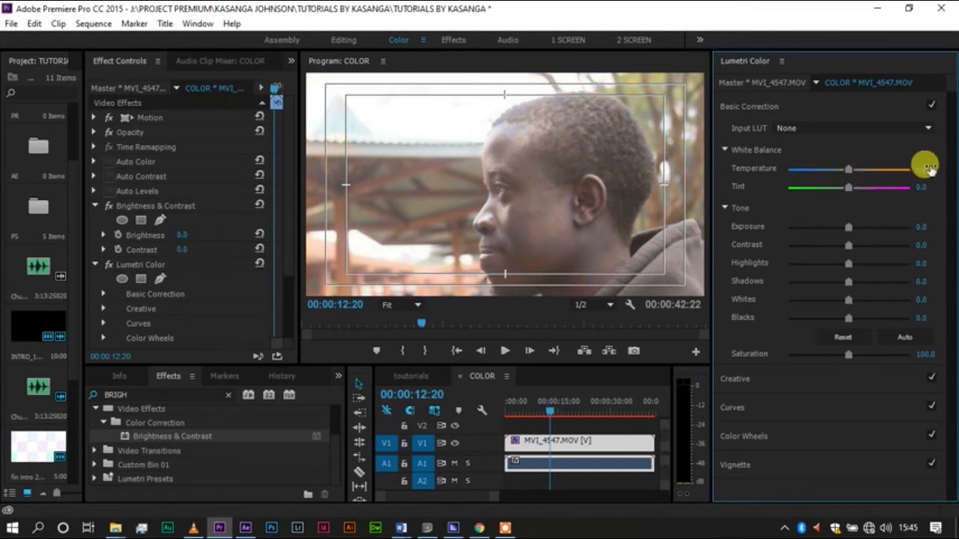
# Try a White Balance Tint of 100 on the clip and reset it to 0.
pyautogui.moveTo(848, 191); pyautogui.dragTo(916, 197)
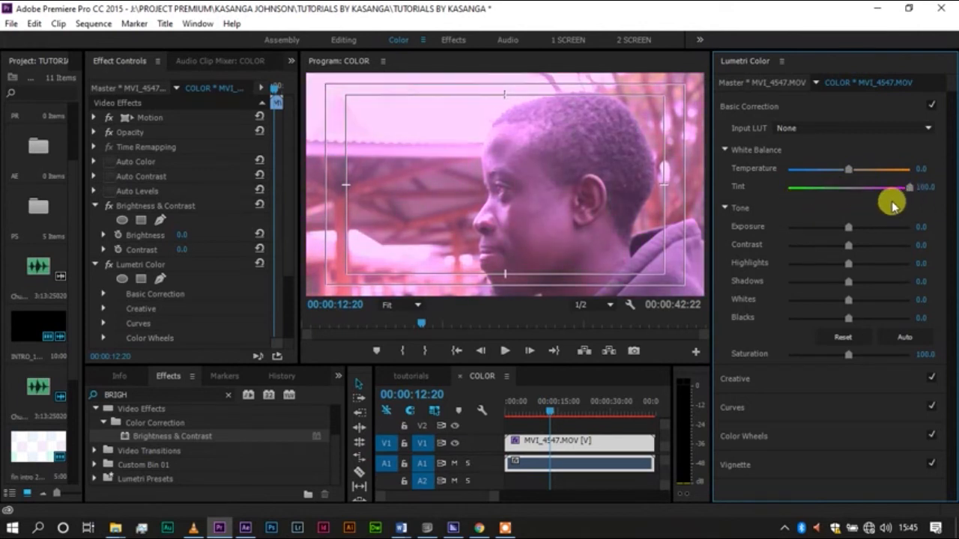
pyautogui.click(926, 186)
pyautogui.write('0')
pyautogui.press('Return')
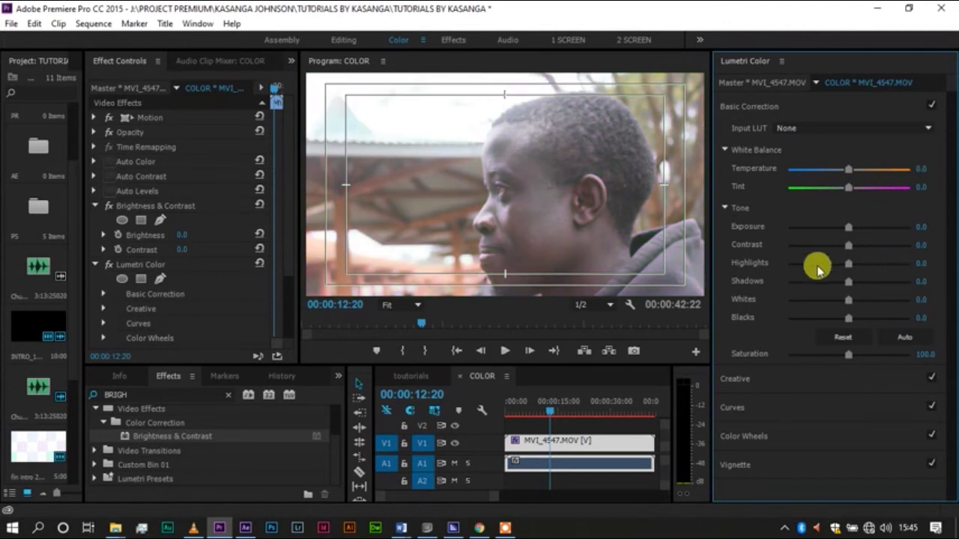
# Set the Tone values to about -0.6 Exposure, 18.4 Contrast, -90.8 Highlights and -36.8 Shadows.
pyautogui.moveTo(851, 229); pyautogui.dragTo(805, 231)
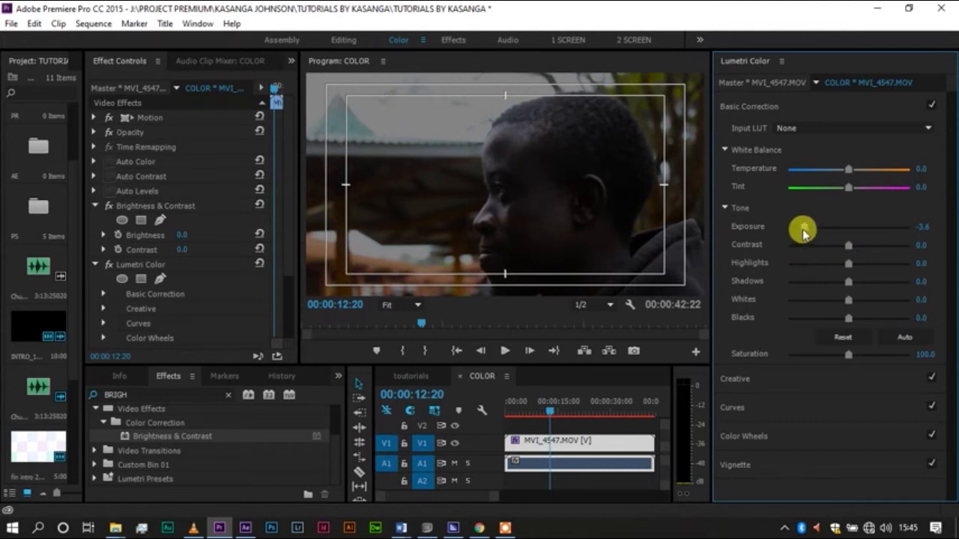
pyautogui.click(838, 229)
pyautogui.moveTo(838, 229); pyautogui.dragTo(859, 245)
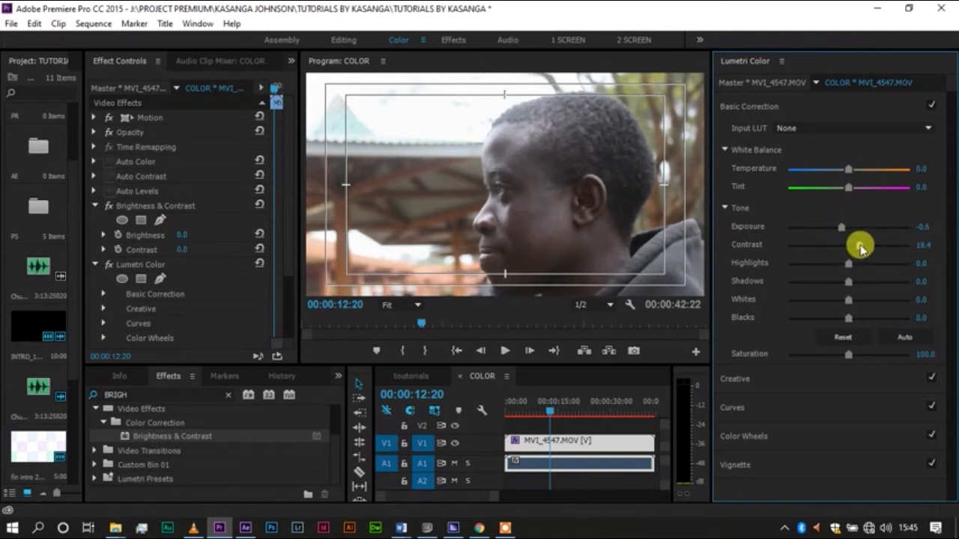
pyautogui.moveTo(849, 264); pyautogui.dragTo(822, 266)
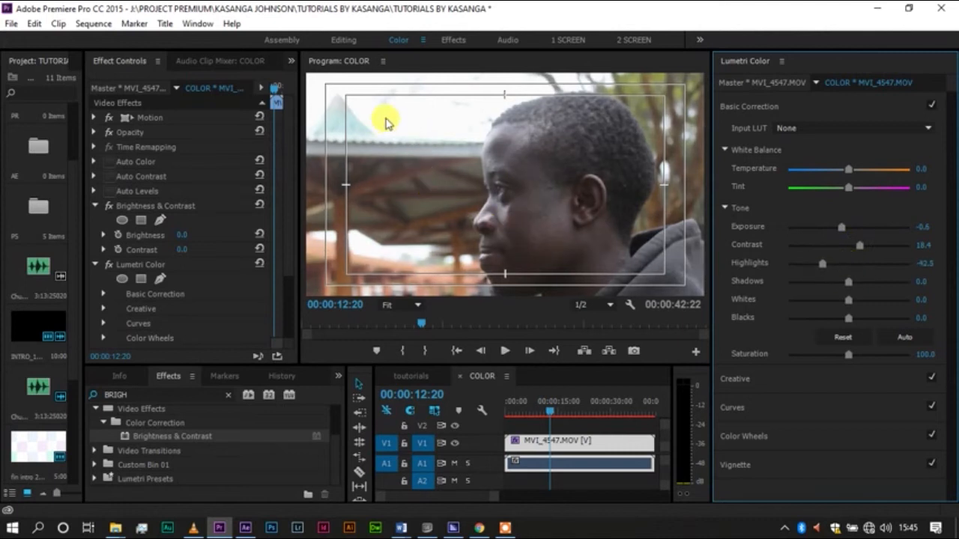
pyautogui.moveTo(827, 261); pyautogui.dragTo(827, 289)
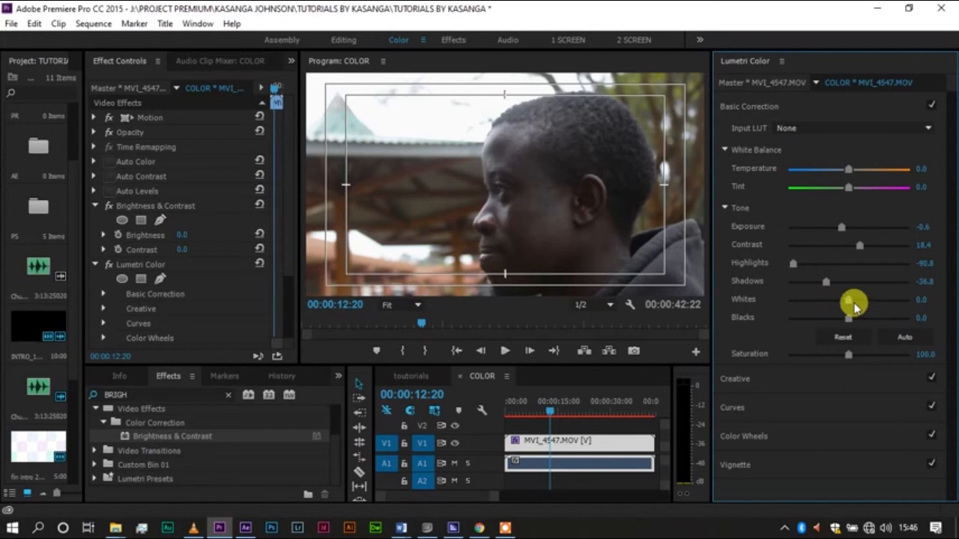
# Set Whites to about 23, Blacks to 2.3 and Shadows to -13.8, and raise the Basic Correction Saturation to about 144.8.
pyautogui.moveTo(847, 300)
pyautogui.mouseDown()
pyautogui.moveTo(824, 296)
pyautogui.moveTo(864, 297)
pyautogui.mouseUp()
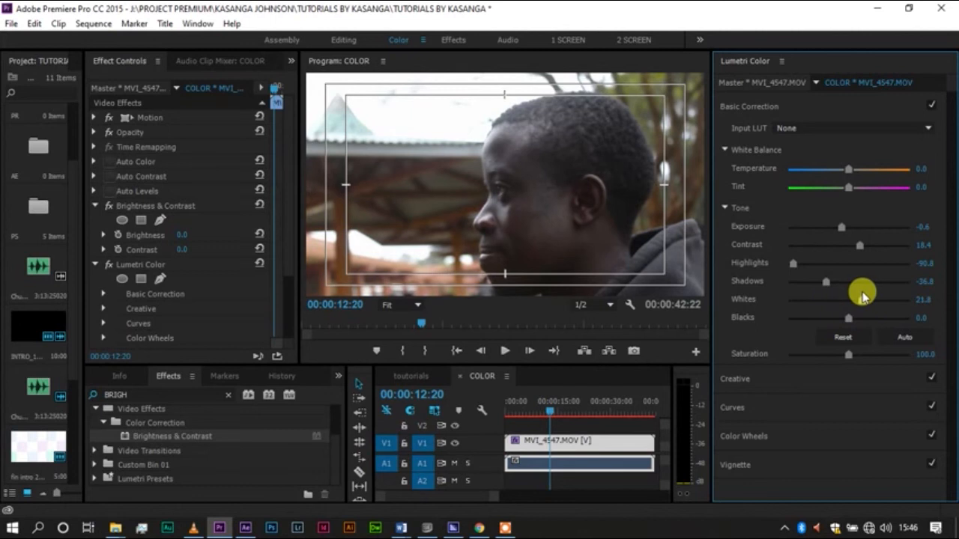
pyautogui.moveTo(847, 317)
pyautogui.mouseDown()
pyautogui.moveTo(863, 319)
pyautogui.moveTo(816, 315)
pyautogui.moveTo(849, 317)
pyautogui.mouseUp()
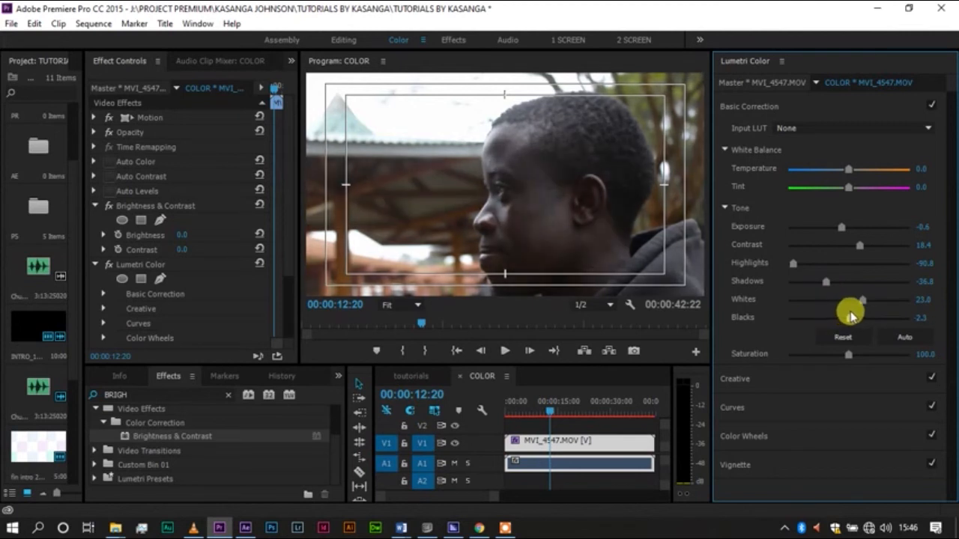
pyautogui.moveTo(827, 283); pyautogui.dragTo(840, 282)
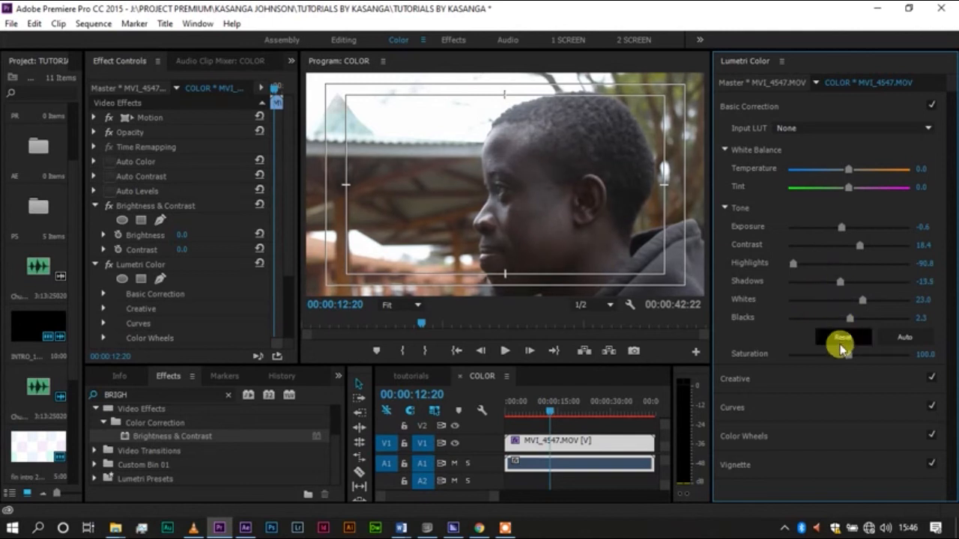
pyautogui.moveTo(845, 355); pyautogui.dragTo(877, 357)
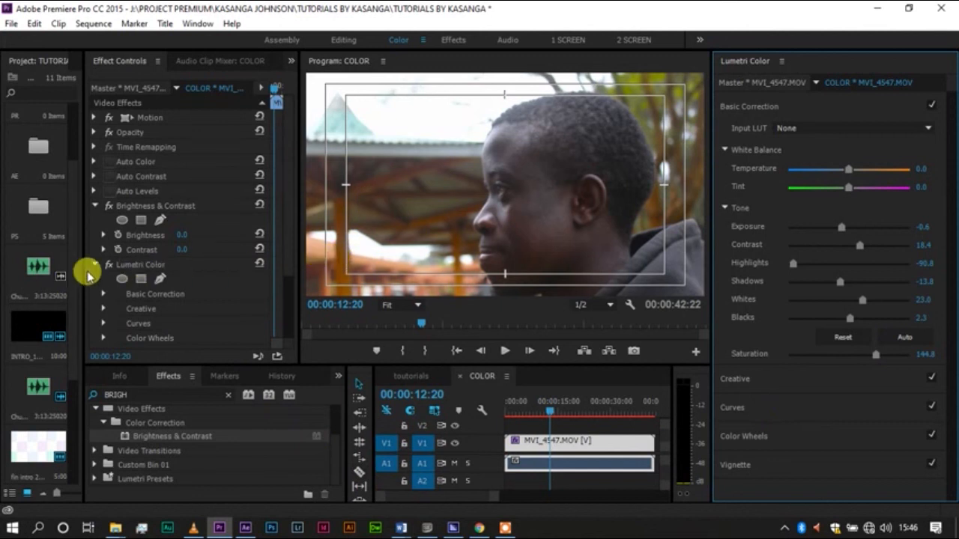
# Toggle the Lumetri Color effect off and on repeatedly to compare the image before and after, leaving it enabled.
pyautogui.click(109, 269)
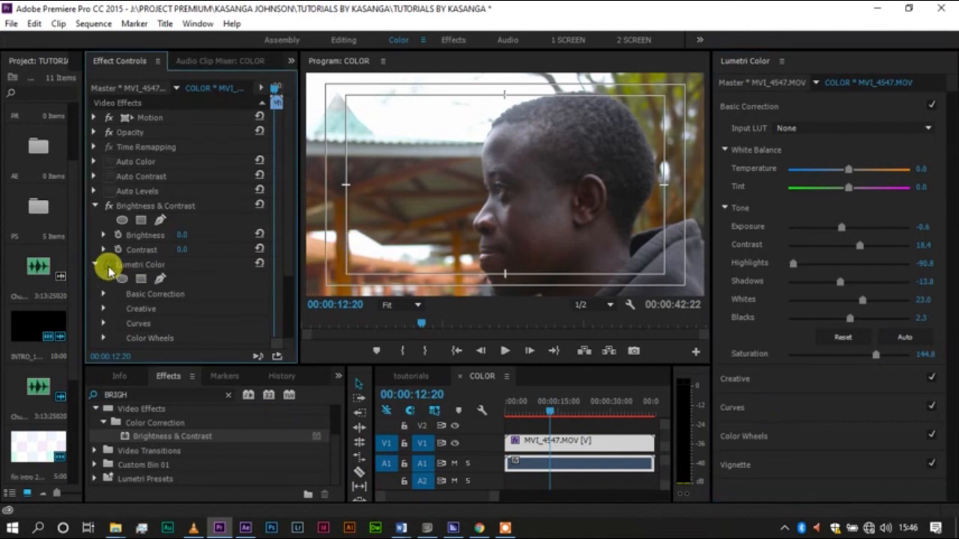
pyautogui.click(108, 268)
pyautogui.click(108, 268)
pyautogui.click(109, 268)
pyautogui.click(109, 267)
pyautogui.click(109, 268)
pyautogui.click(108, 268)
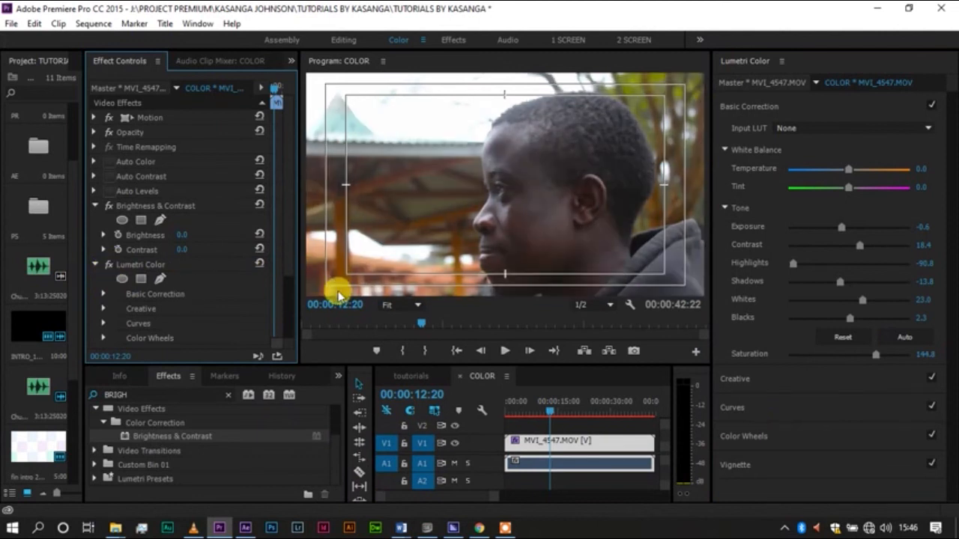
# Look through the Creative, Curves, Color Wheels and Vignette sections of Lumetri Color.
pyautogui.click(840, 376)
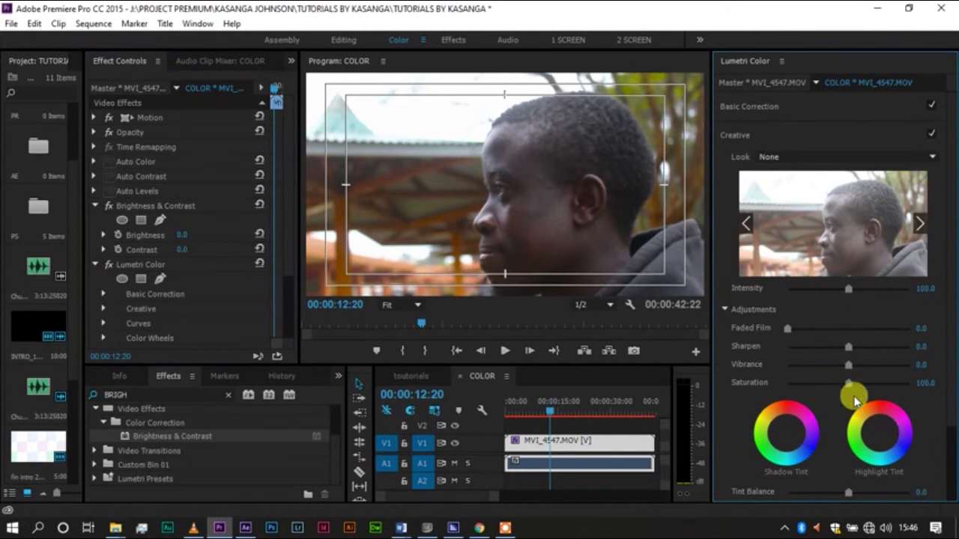
pyautogui.scroll(-3, 813, 433)
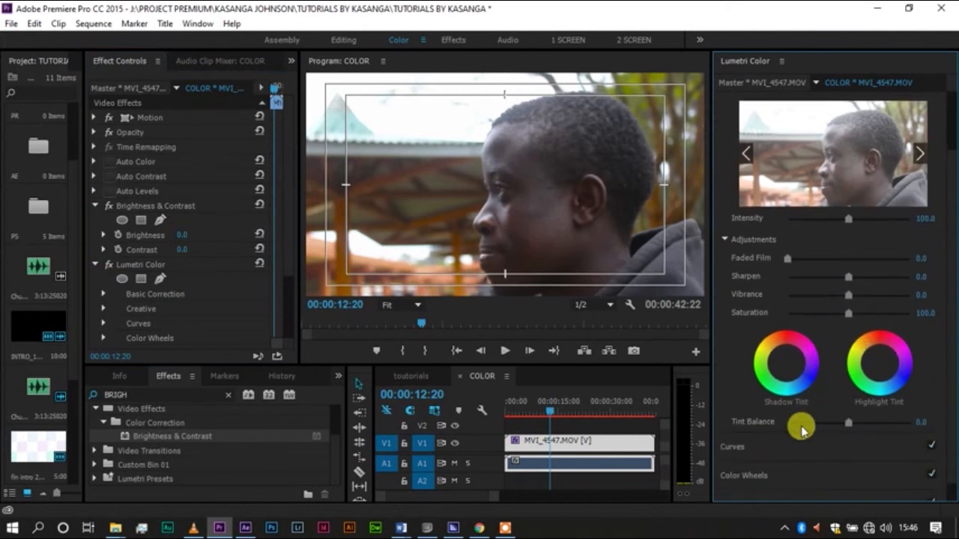
pyautogui.click(736, 448)
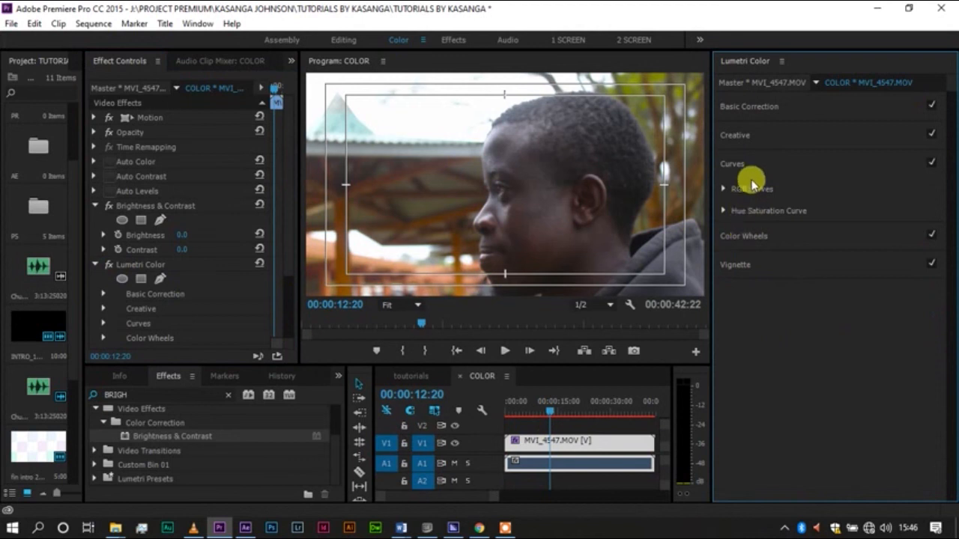
pyautogui.click(724, 190)
pyautogui.click(723, 190)
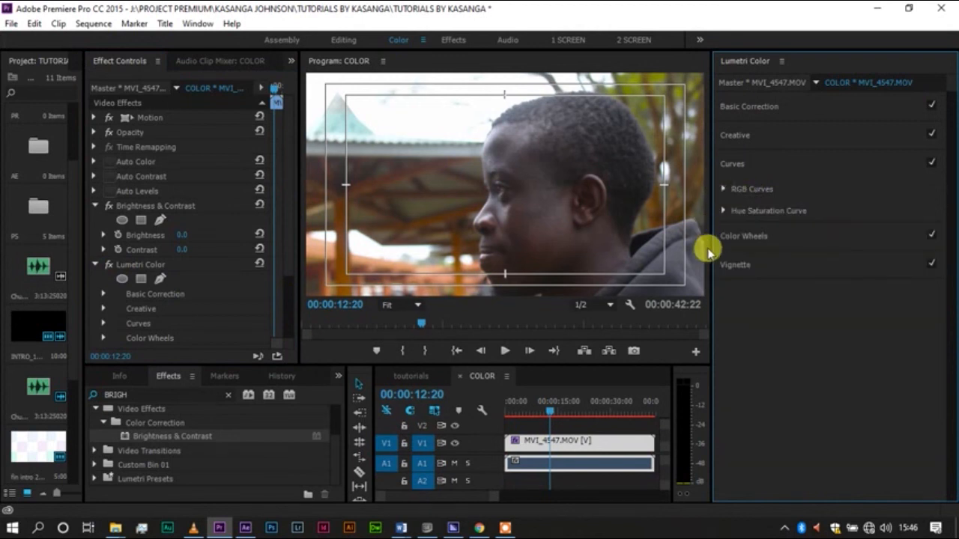
pyautogui.click(749, 234)
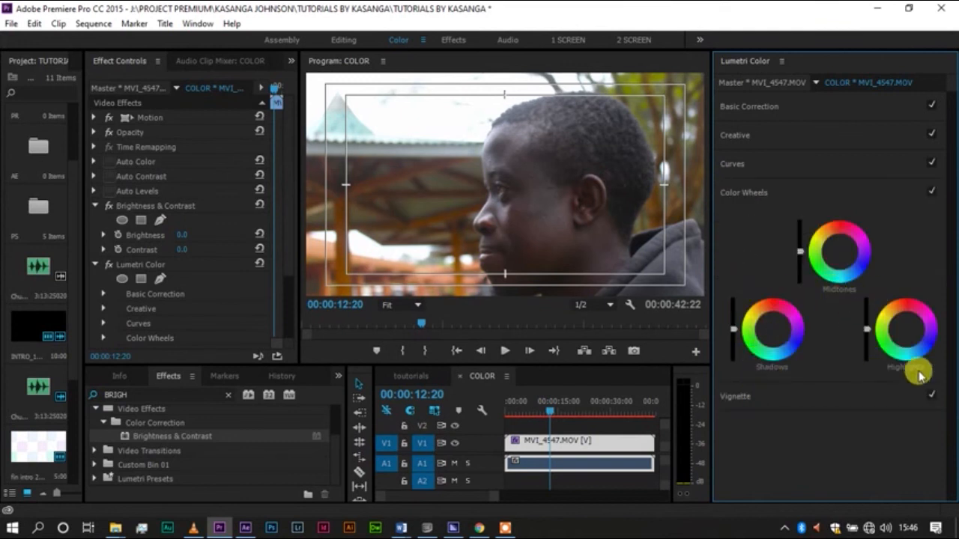
pyautogui.click(746, 400)
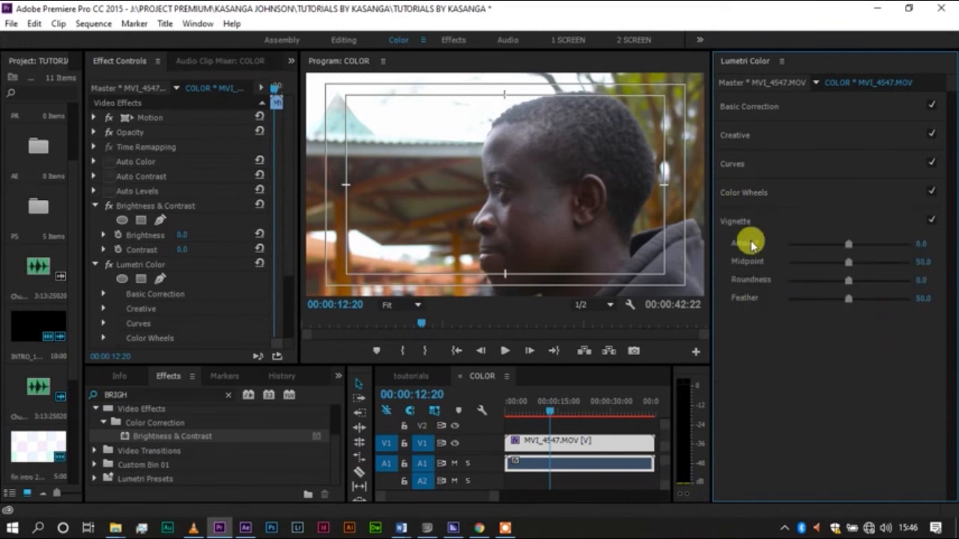
# Adjust the Highlights brightness in the Color Wheels section, leaving it slightly above neutral.
pyautogui.click(762, 195)
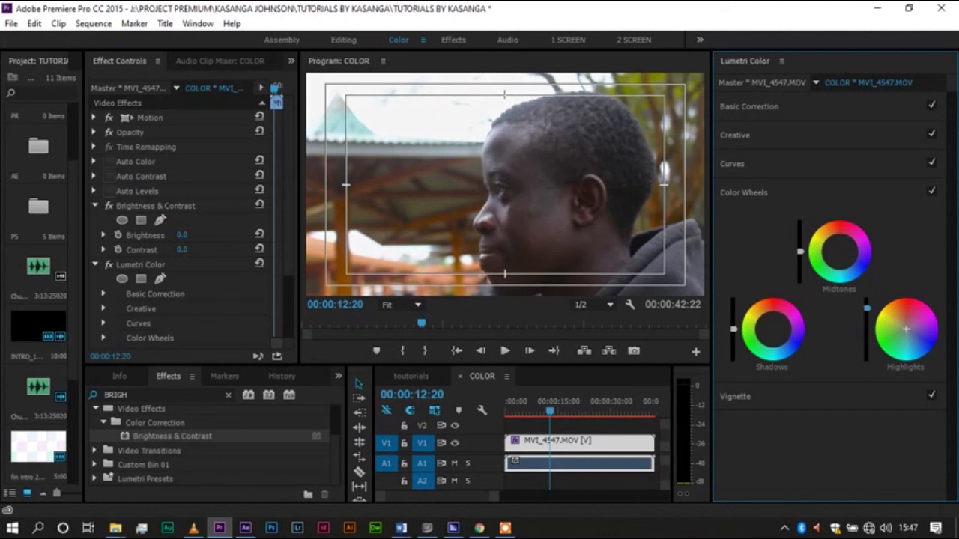
pyautogui.moveTo(867, 297); pyautogui.dragTo(867, 337)
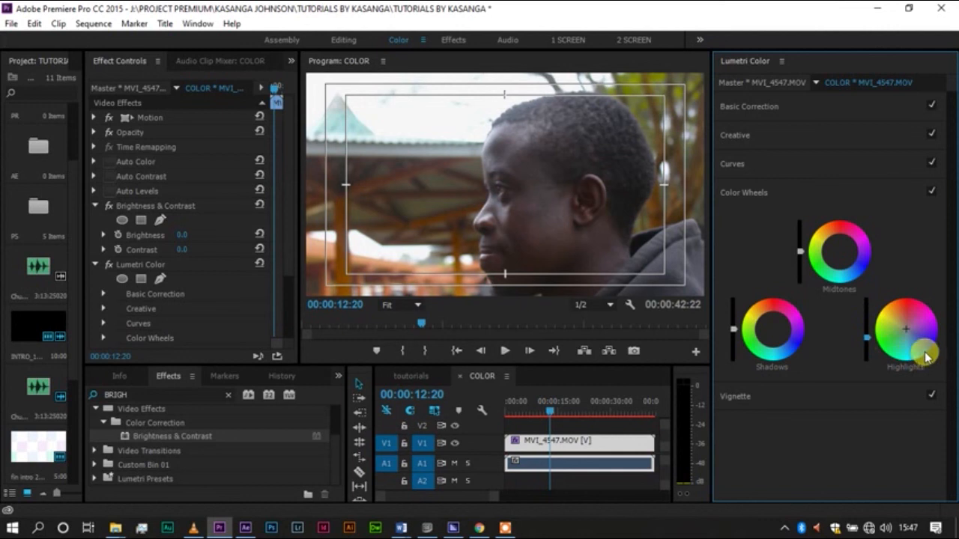
pyautogui.moveTo(867, 339); pyautogui.dragTo(868, 325)
pyautogui.click(866, 339)
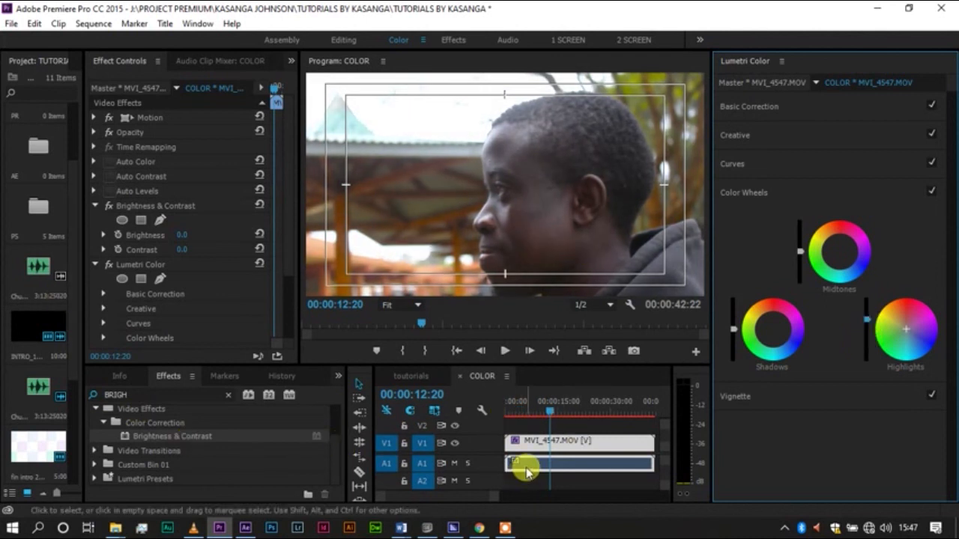
# Disable the Lumetri Color and Brightness & Contrast effects on the clip and collapse both.
pyautogui.click(107, 262)
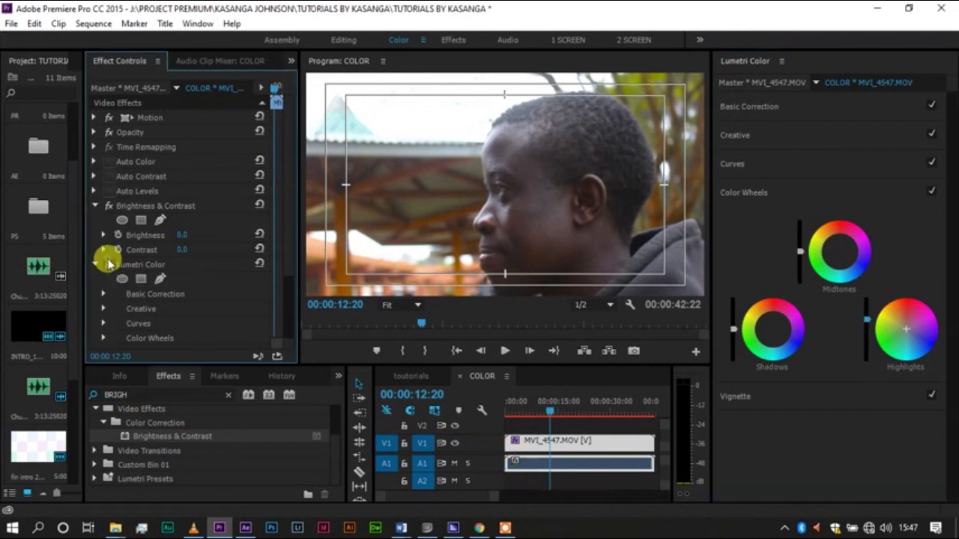
pyautogui.click(110, 207)
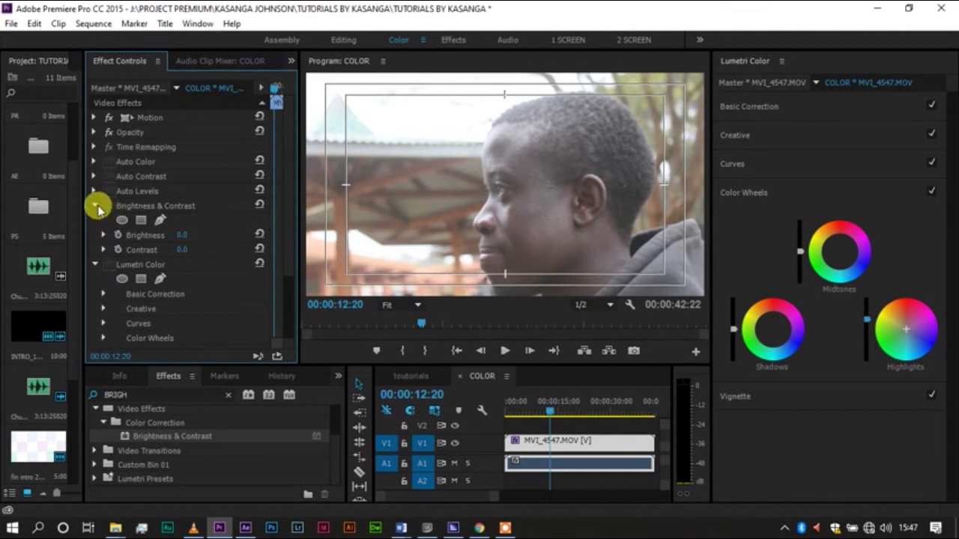
pyautogui.click(96, 205)
pyautogui.click(96, 223)
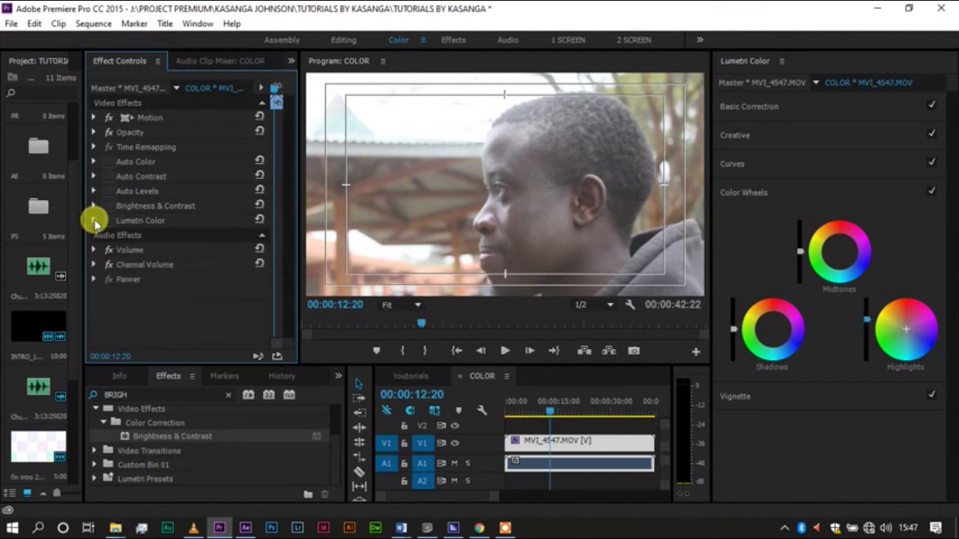